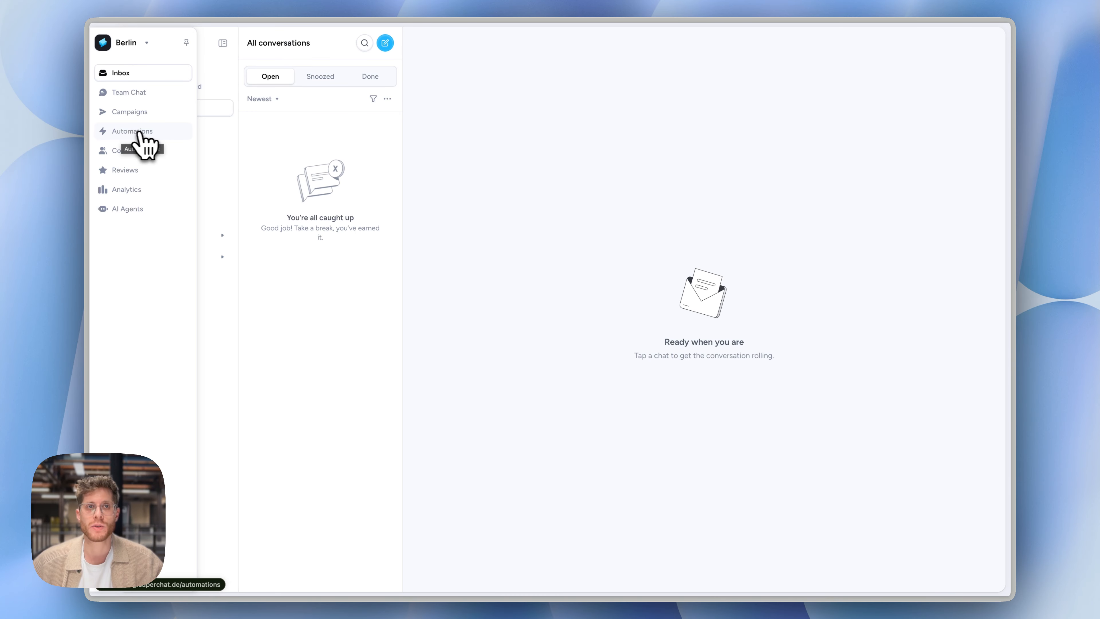
Create a new automation from scratch in the Automations area with a New incoming conversation trigger
{"action": "left_click", "coordinate": [134, 132]}
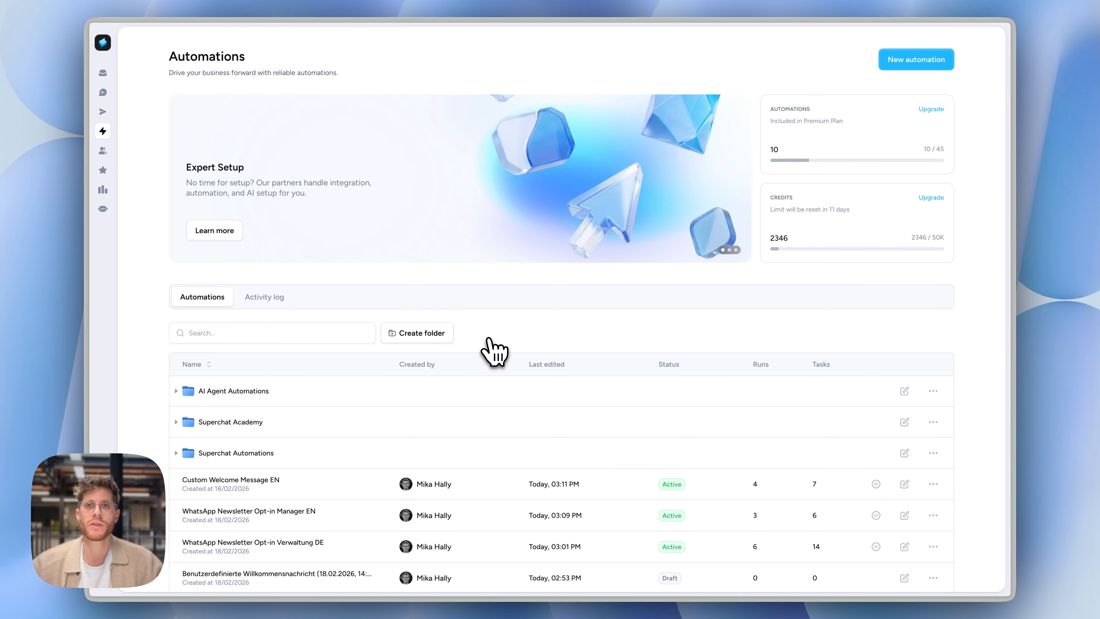
{"action": "left_click", "coordinate": [886, 63]}
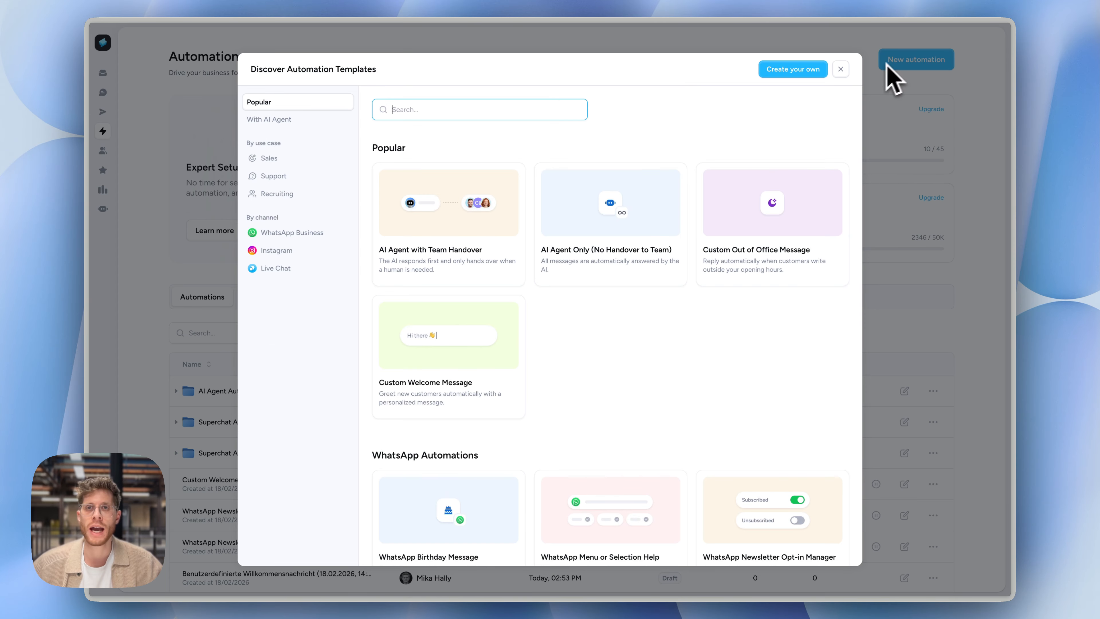
{"action": "left_click", "coordinate": [816, 70]}
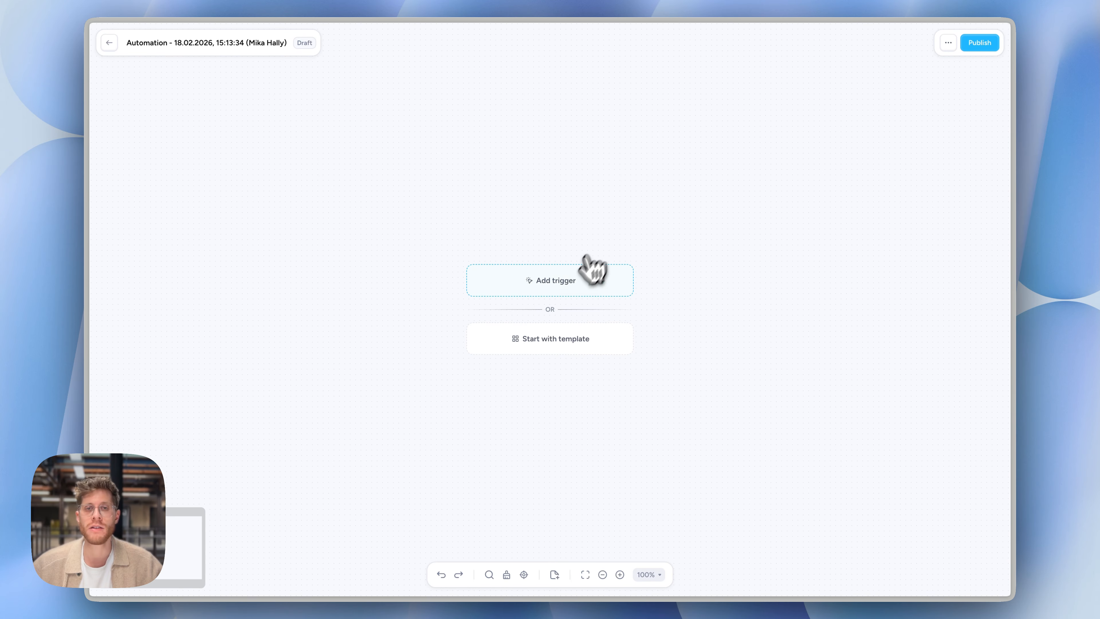
{"action": "left_click", "coordinate": [566, 282]}
{"action": "left_click", "coordinate": [507, 269]}
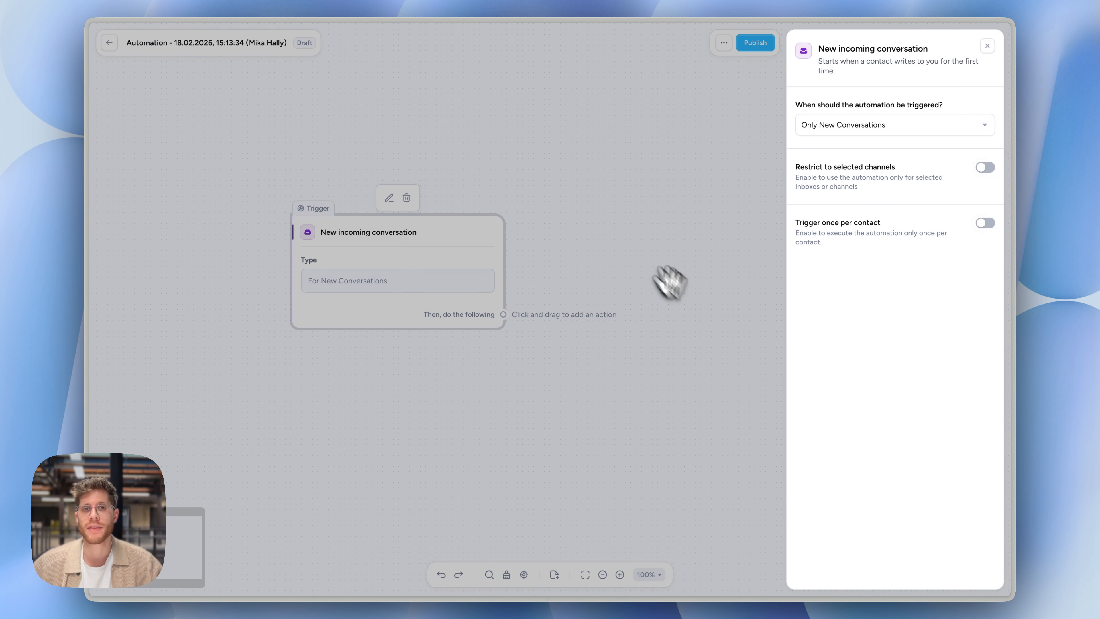
{"action": "left_click", "coordinate": [561, 252]}
Try the trigger's restriction to selected channels, view its Limit to options, and turn the restriction off again
{"action": "mouse_move", "coordinate": [398, 250]}
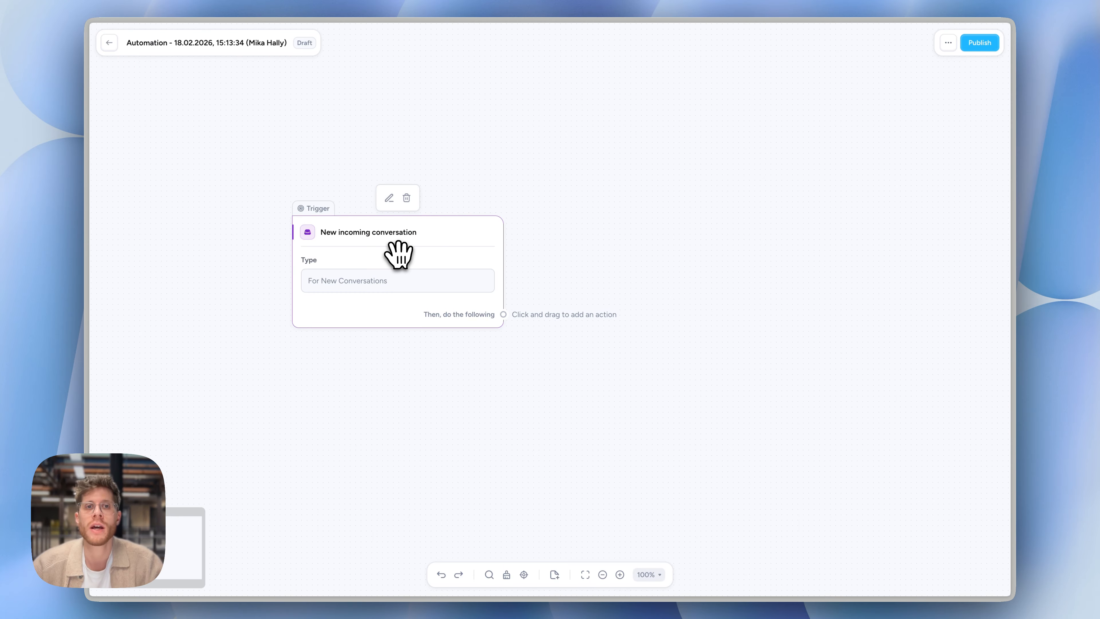
{"action": "left_click", "coordinate": [397, 253]}
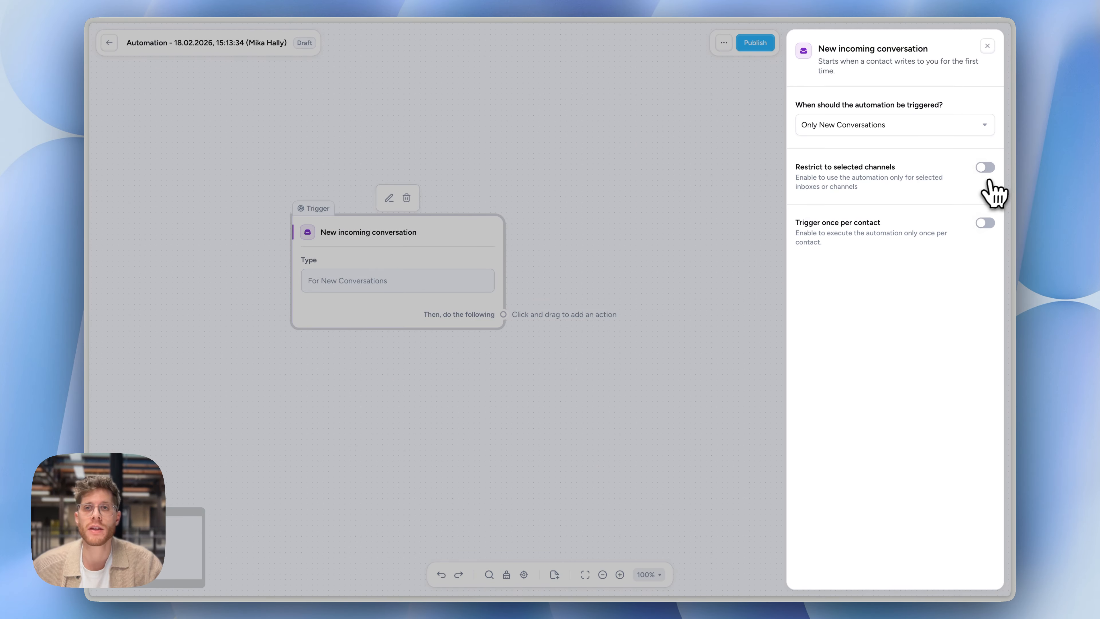
{"action": "left_click", "coordinate": [986, 168]}
{"action": "left_click", "coordinate": [851, 229]}
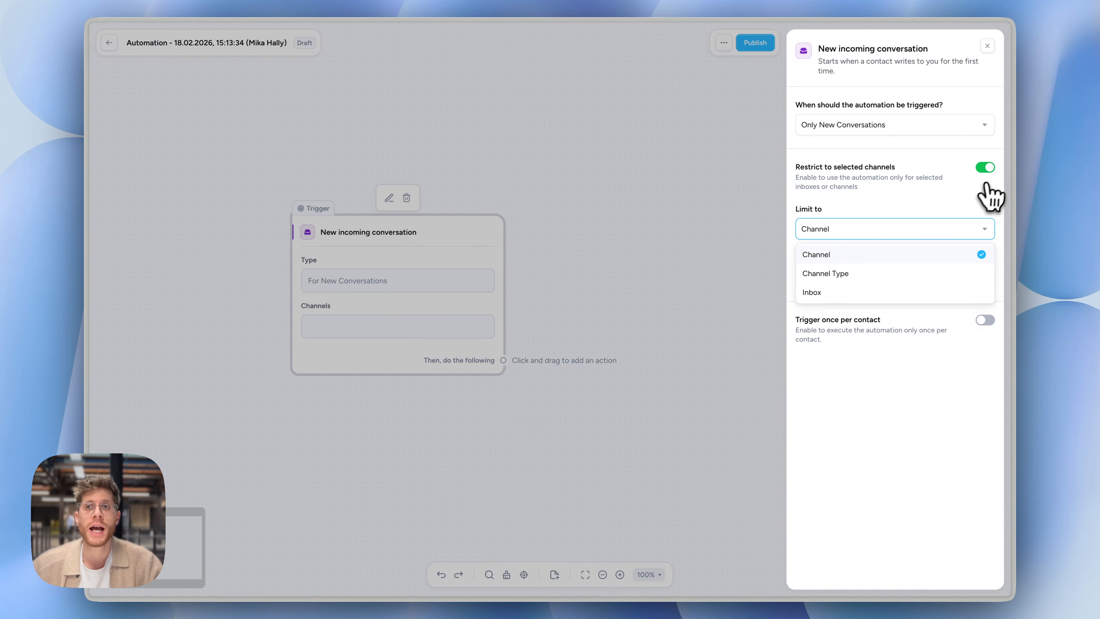
{"action": "left_click", "coordinate": [985, 167]}
{"action": "left_click_drag", "start_coordinate": [503, 314], "coordinate": [576, 265]}
{"action": "type", "text": "fil"}
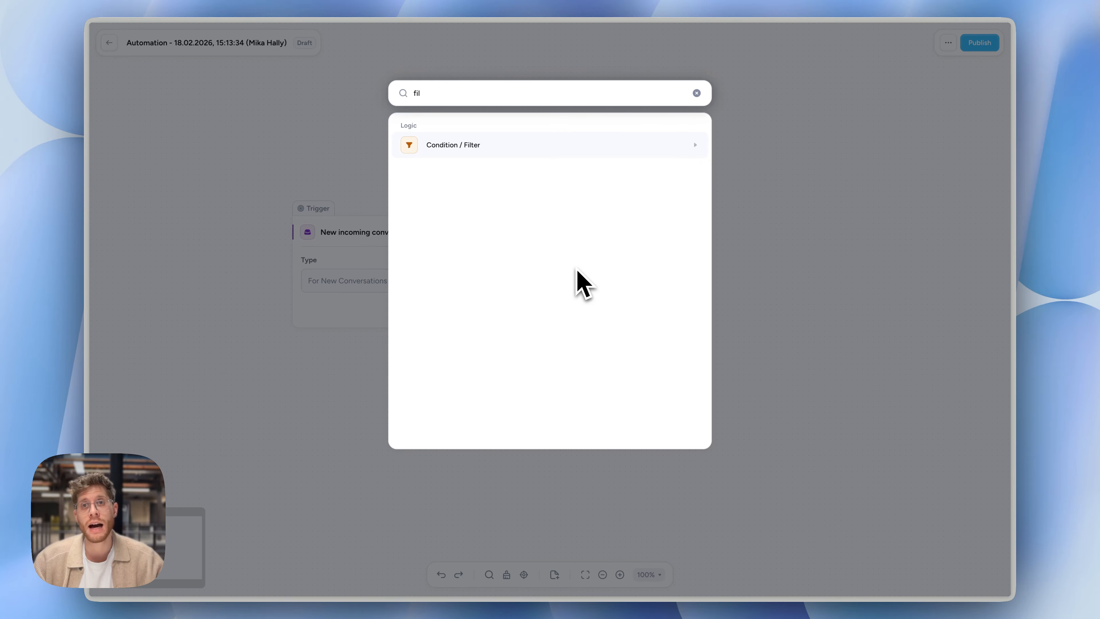
{"action": "key", "text": "Escape"}
Connect a Send message action to the New incoming conversation trigger and set its message to "hello"
{"action": "left_click_drag", "start_coordinate": [504, 314], "coordinate": [552, 217]}
{"action": "left_click", "coordinate": [503, 197]}
{"action": "left_click", "coordinate": [876, 179]}
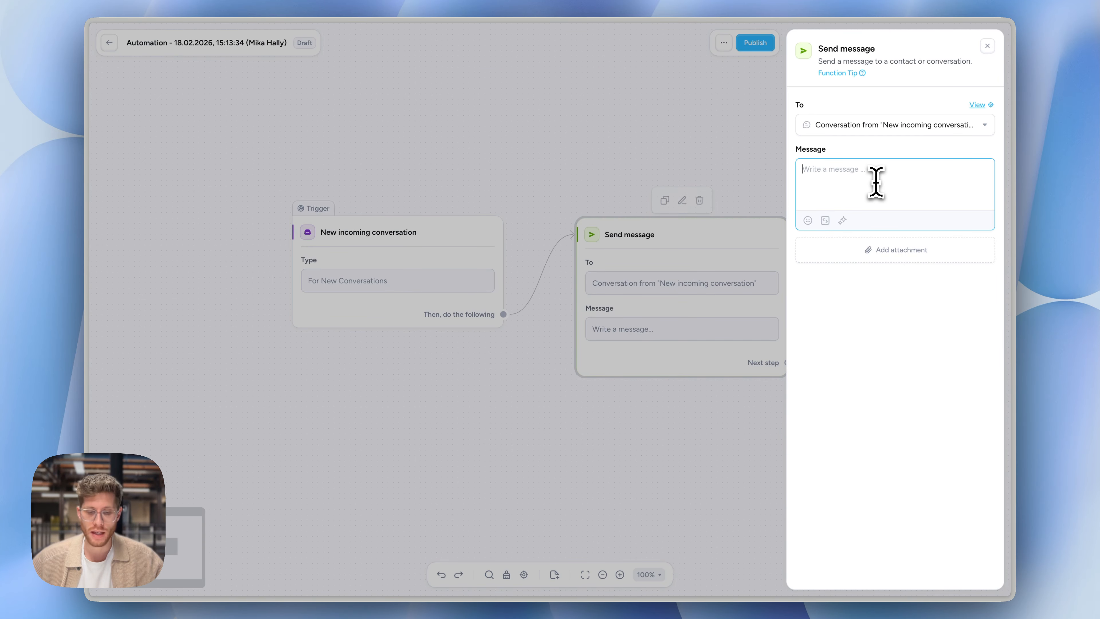
{"action": "type", "text": "herl"}
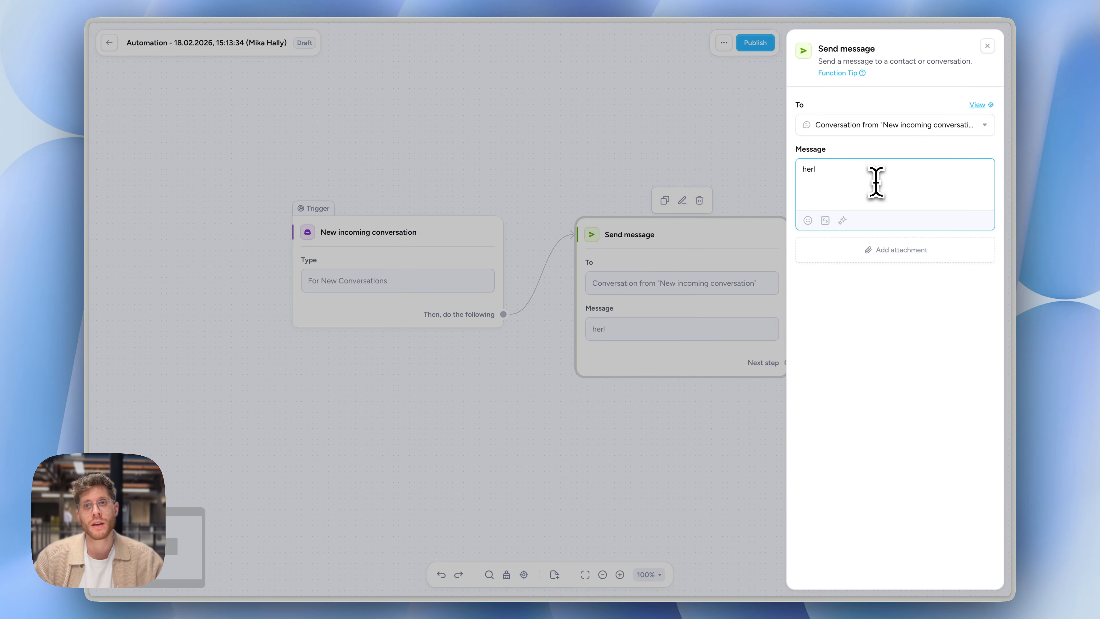
{"action": "type", "text": "llo"}
{"action": "left_click", "coordinate": [578, 87]}
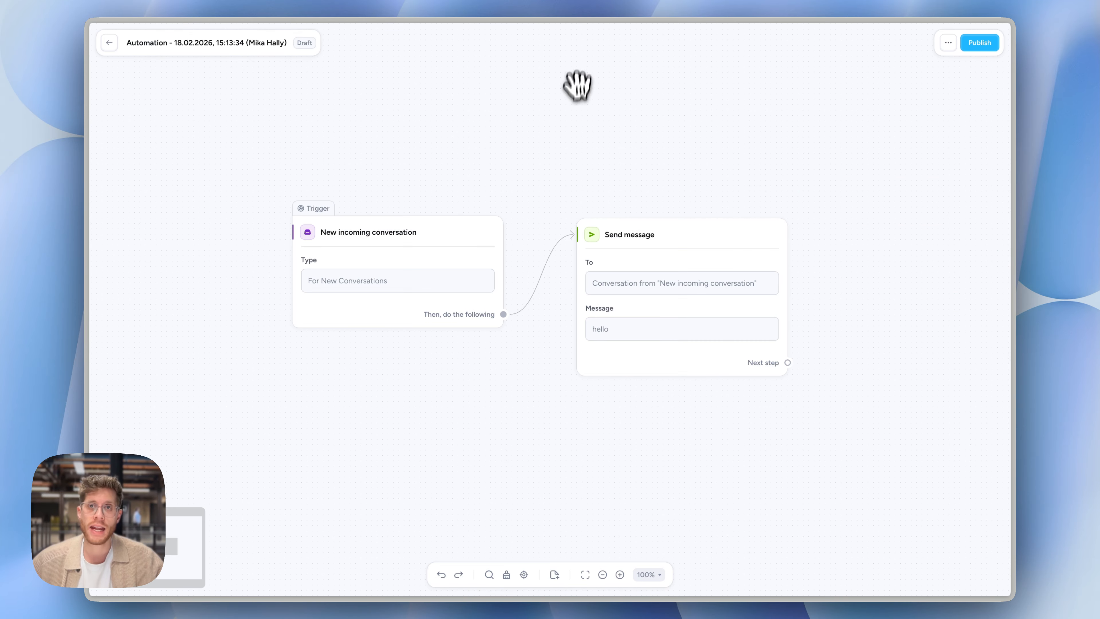
Automatically tidy the layout of the flow's blocks and return to the automations list
{"action": "left_click", "coordinate": [506, 574]}
{"action": "scroll", "coordinate": [695, 304], "scroll_direction": "right", "scroll_amount": 3}
{"action": "scroll", "coordinate": [695, 304], "scroll_direction": "down", "scroll_amount": 1}
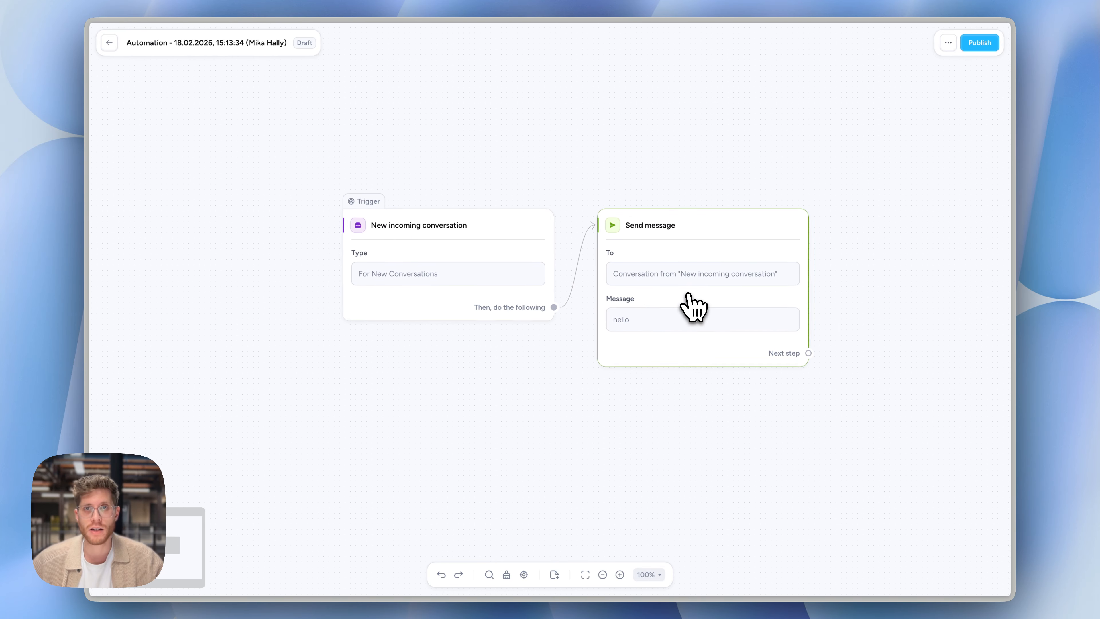
{"action": "left_click", "coordinate": [109, 43]}
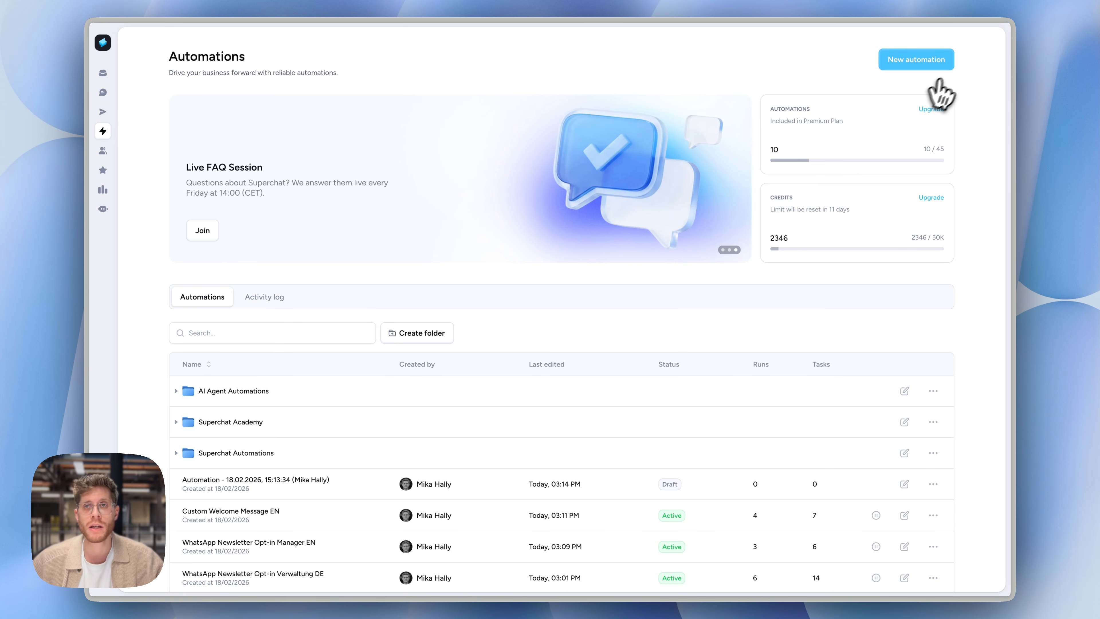
Create a second automation from scratch that also starts with a New incoming conversation trigger
{"action": "left_click", "coordinate": [918, 60]}
{"action": "left_click", "coordinate": [816, 70]}
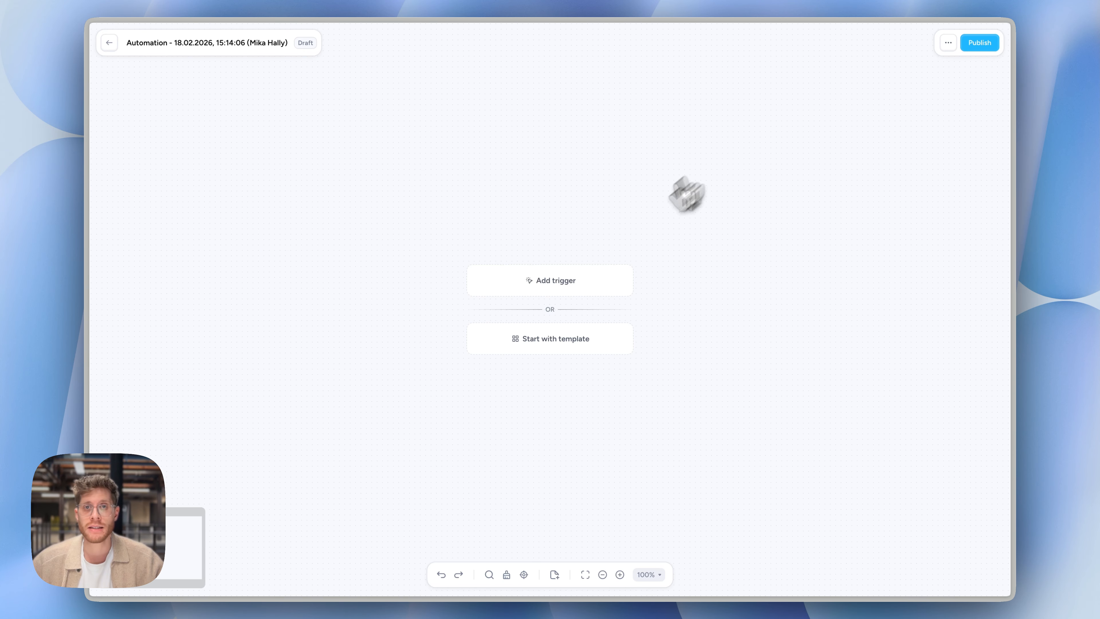
{"action": "left_click", "coordinate": [587, 281]}
{"action": "left_click", "coordinate": [471, 258]}
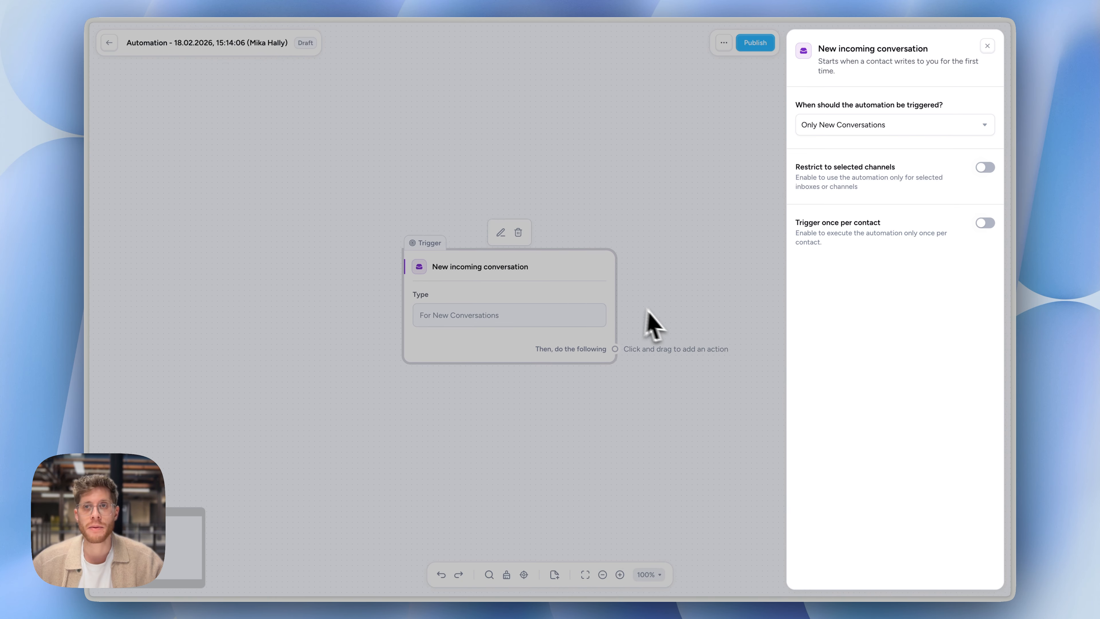
Connect an AI Agent action to the second automation's trigger
{"action": "left_click_drag", "start_coordinate": [608, 333], "coordinate": [633, 291]}
{"action": "type", "text": "ai"}
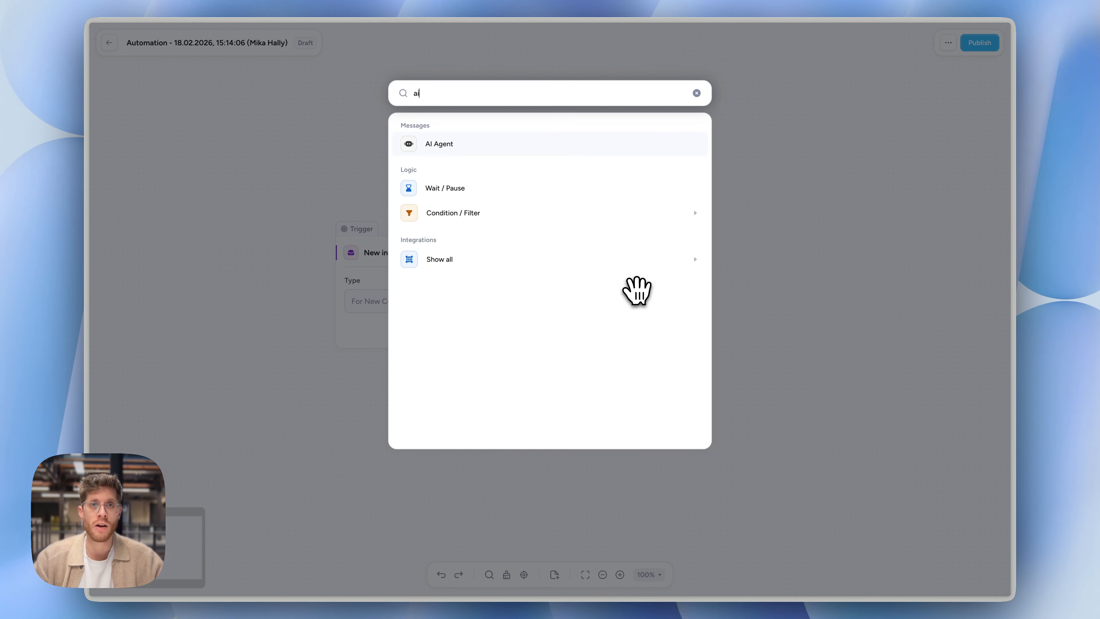
{"action": "key", "text": "Return"}
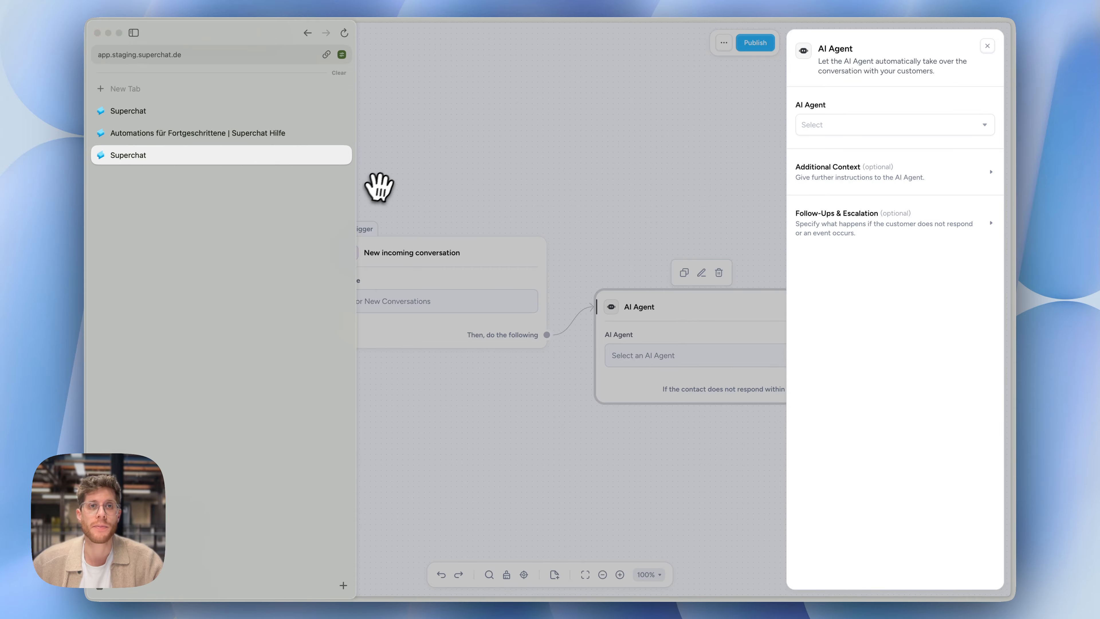
Go back to the automations list and reopen the draft created on 18.02.2026 at 15:13:34
{"action": "left_click", "coordinate": [450, 158]}
{"action": "left_click", "coordinate": [109, 42]}
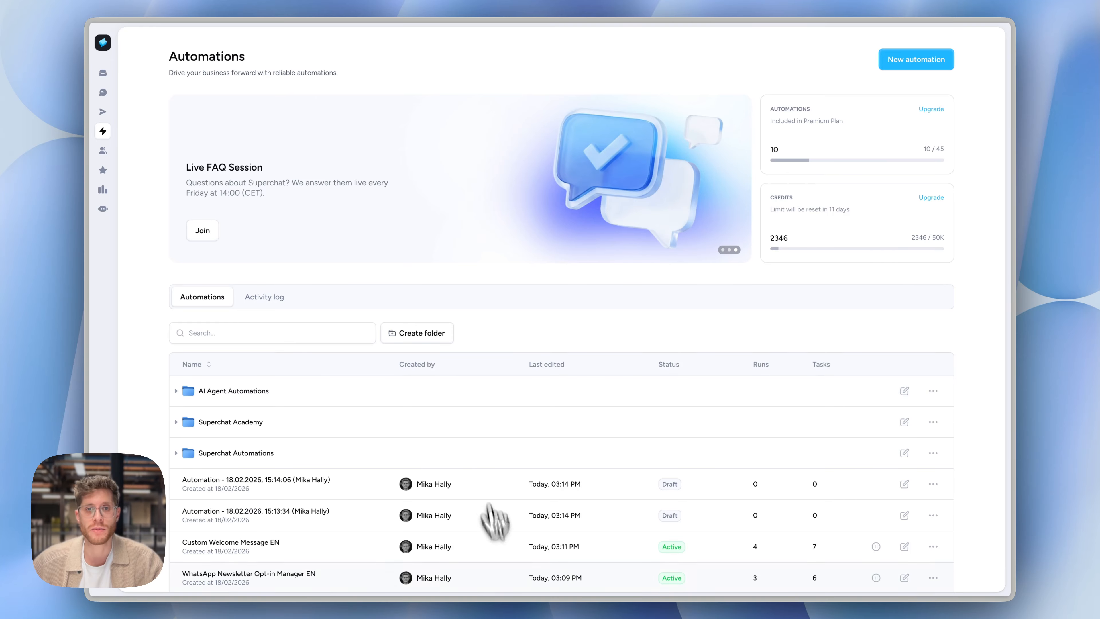
{"action": "left_click", "coordinate": [485, 526]}
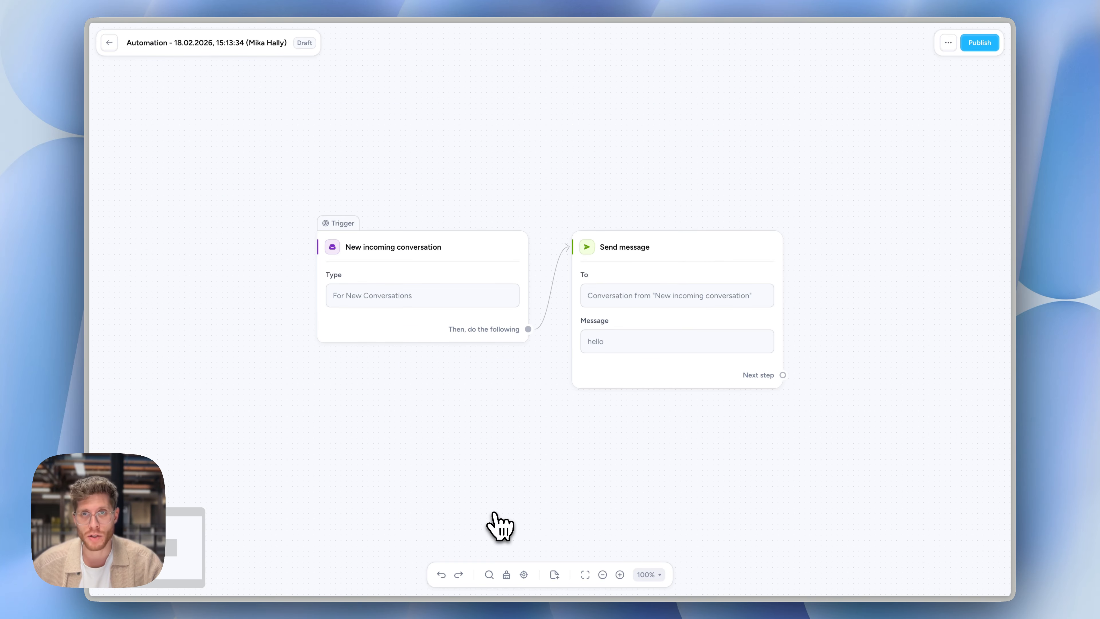
Restrict the New incoming conversation trigger by Inbox to the #2 Sales inbox
{"action": "mouse_move", "coordinate": [434, 236]}
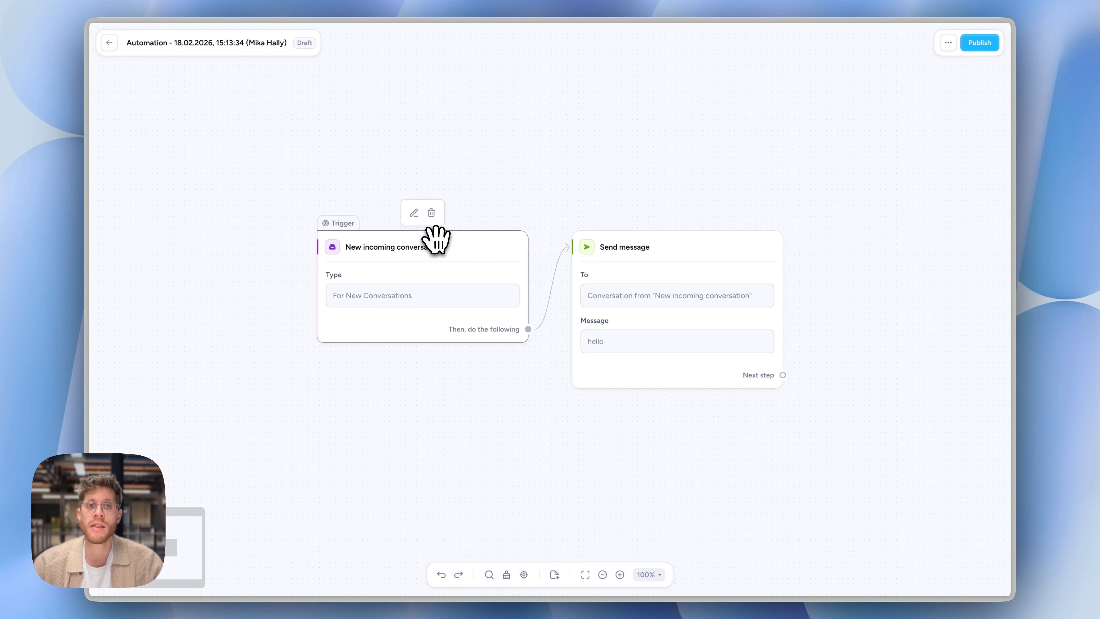
{"action": "left_click", "coordinate": [445, 302]}
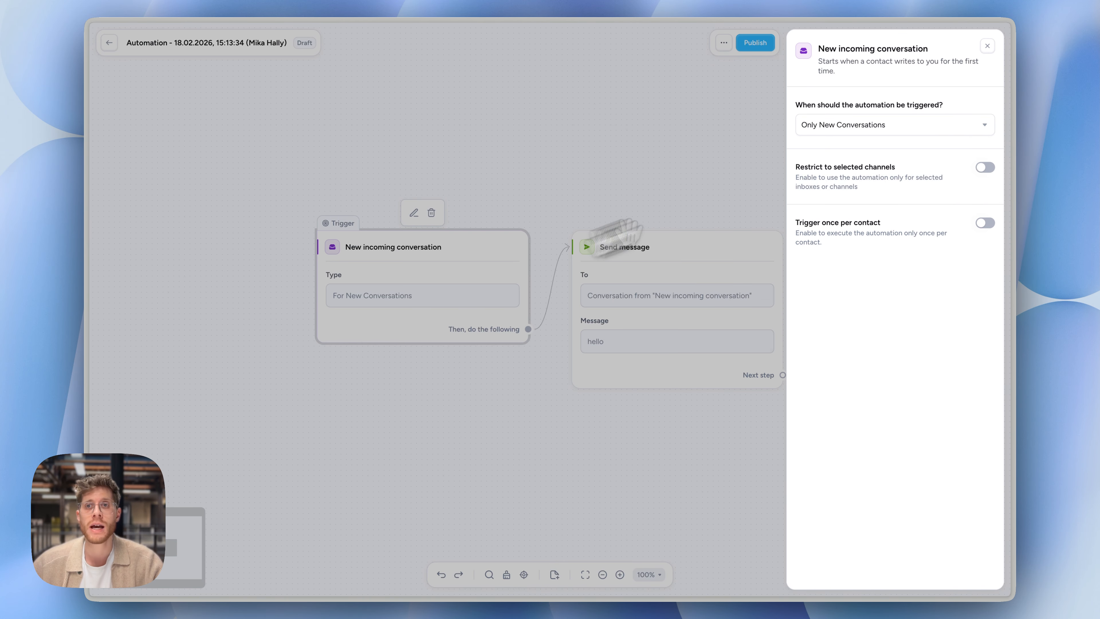
{"action": "left_click", "coordinate": [985, 168]}
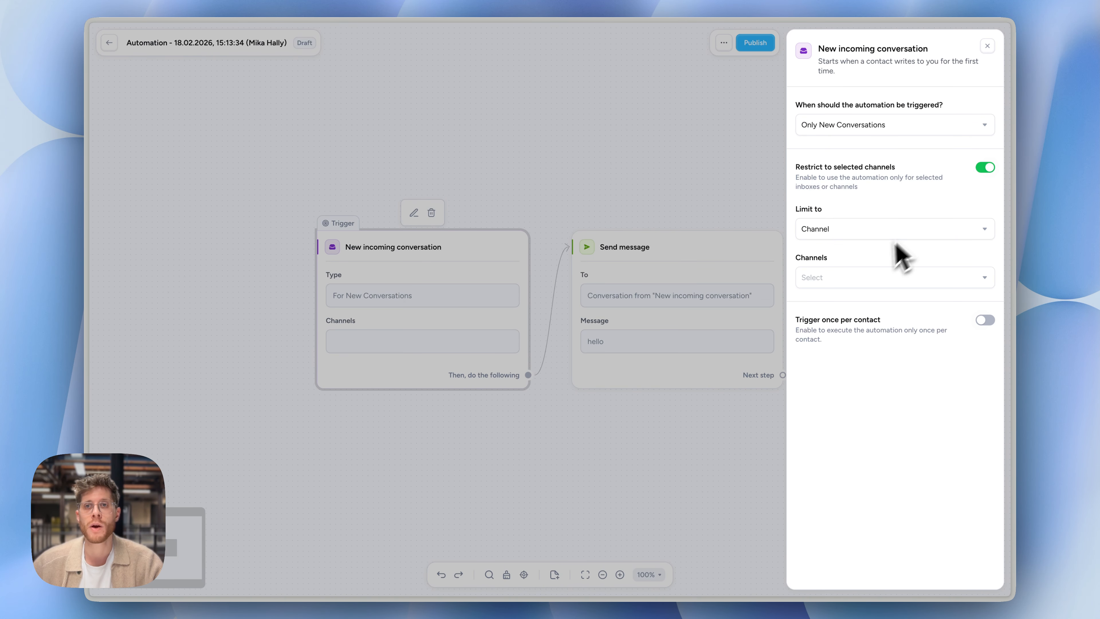
{"action": "left_click", "coordinate": [846, 276]}
{"action": "left_click", "coordinate": [849, 231]}
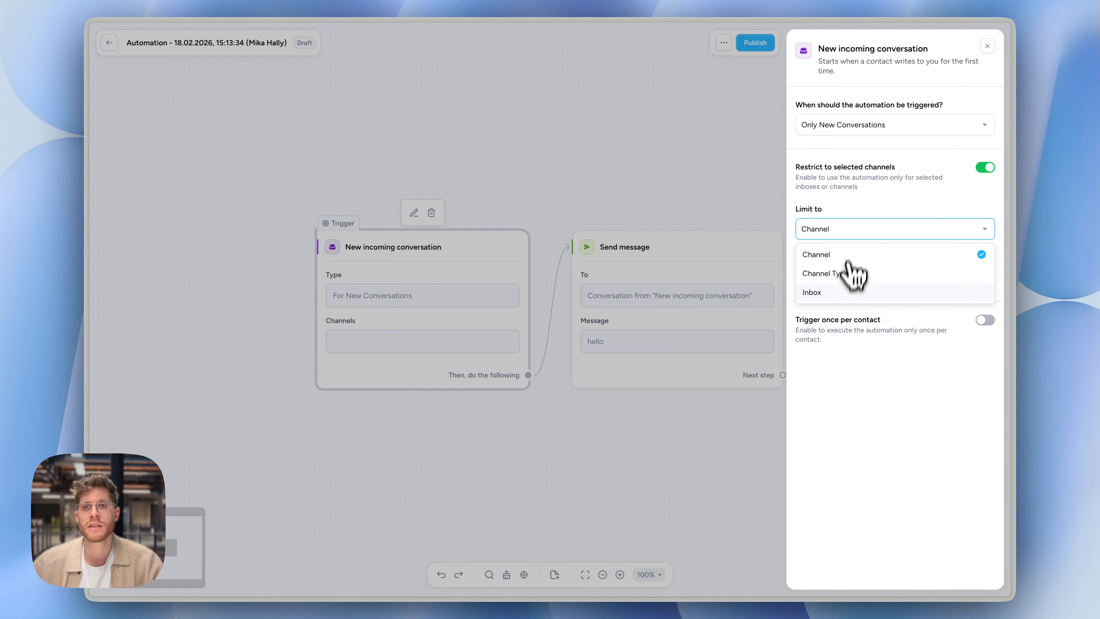
{"action": "left_click", "coordinate": [843, 293]}
{"action": "left_click", "coordinate": [844, 284]}
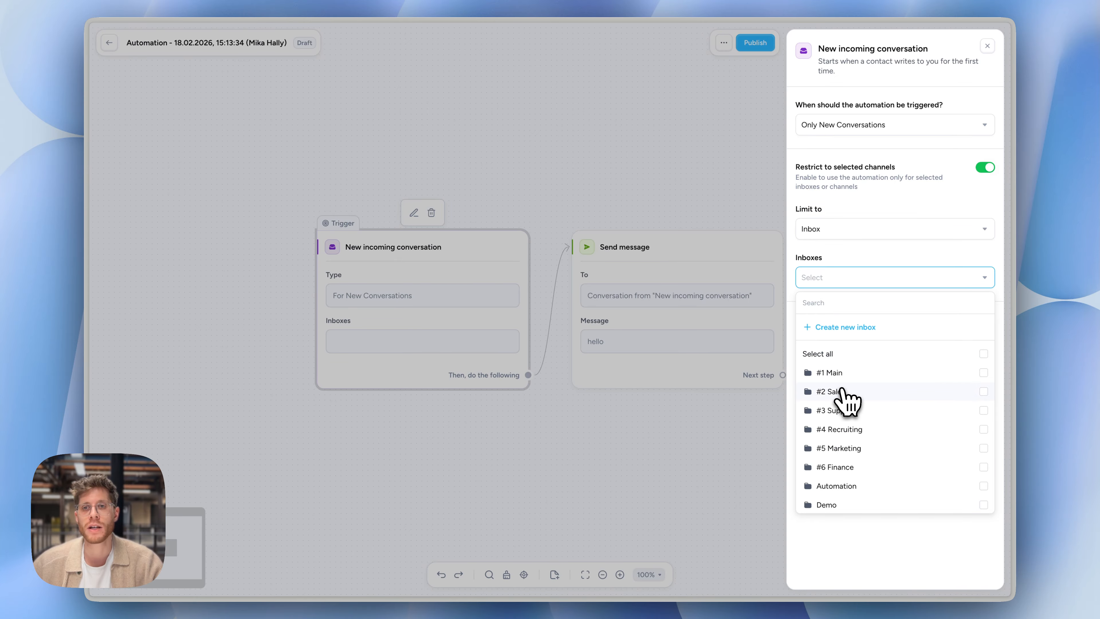
{"action": "left_click", "coordinate": [838, 391]}
{"action": "left_click", "coordinate": [883, 522]}
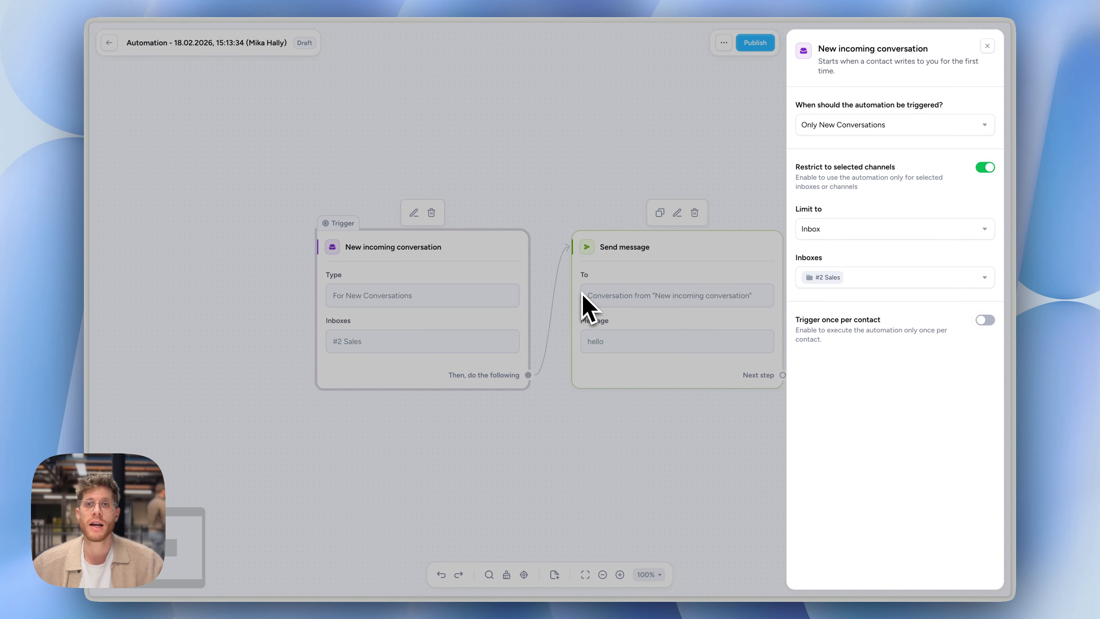
Detach the Send message action from the trigger and search the available actions for "fil"
{"action": "left_click", "coordinate": [549, 304]}
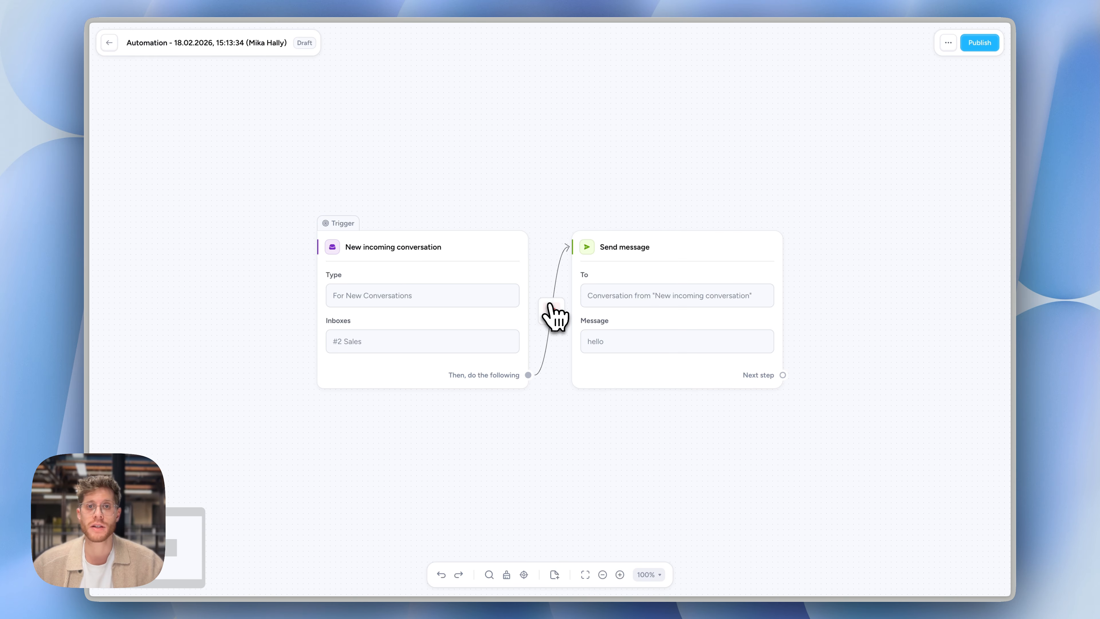
{"action": "left_click", "coordinate": [528, 373]}
{"action": "type", "text": "f"}
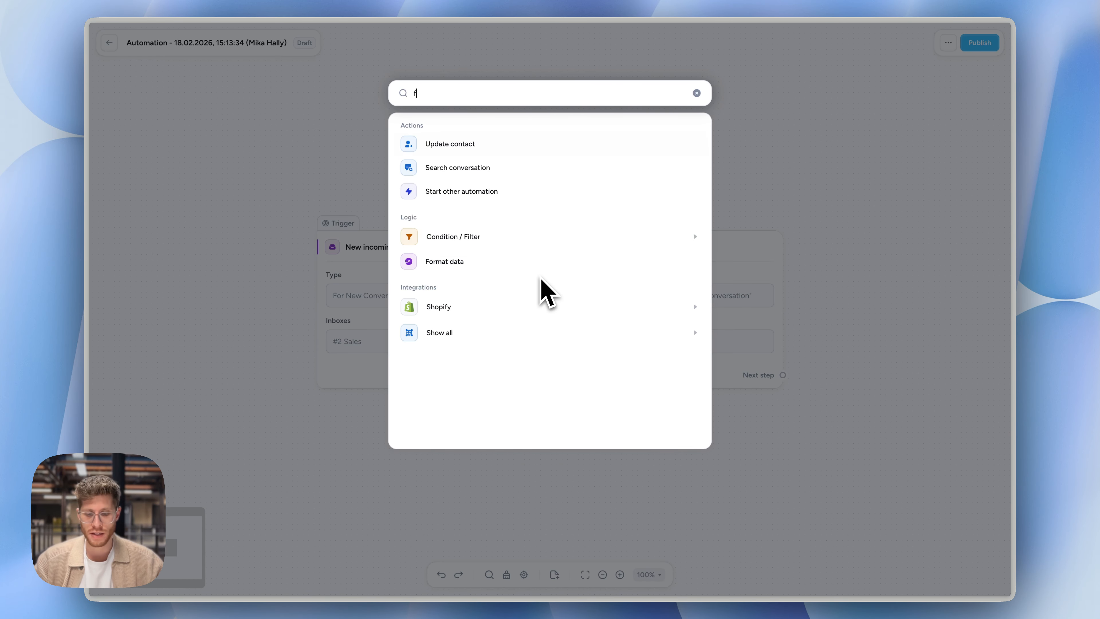
{"action": "type", "text": "il"}
{"action": "key", "text": "Escape"}
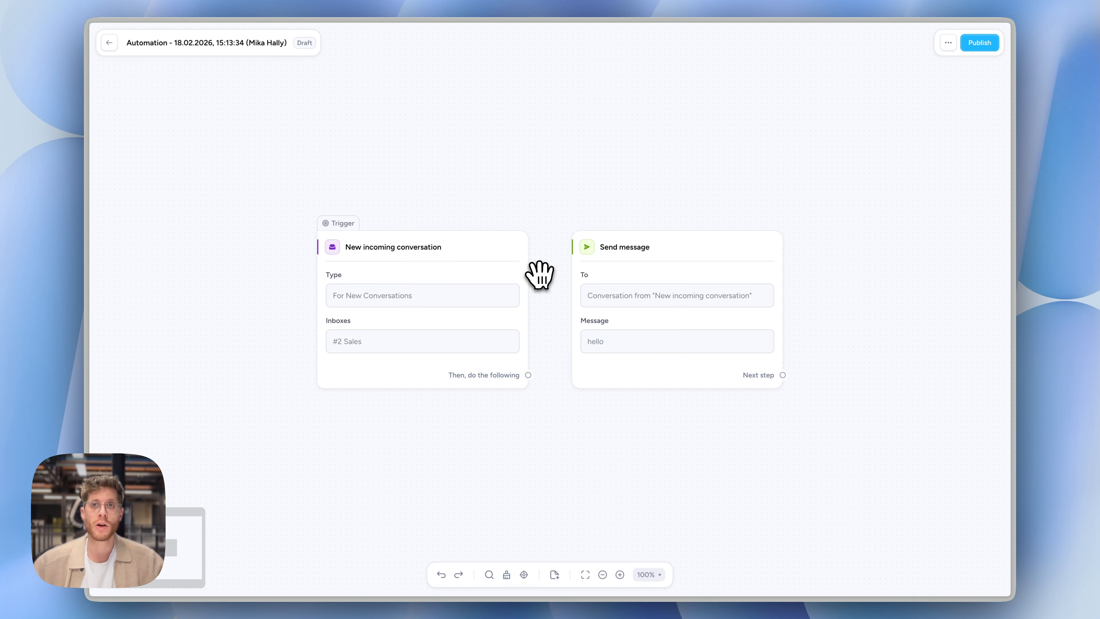
Turn off the trigger's restriction to selected channels and reconnect the trigger to the Send message action
{"action": "left_click", "coordinate": [438, 338]}
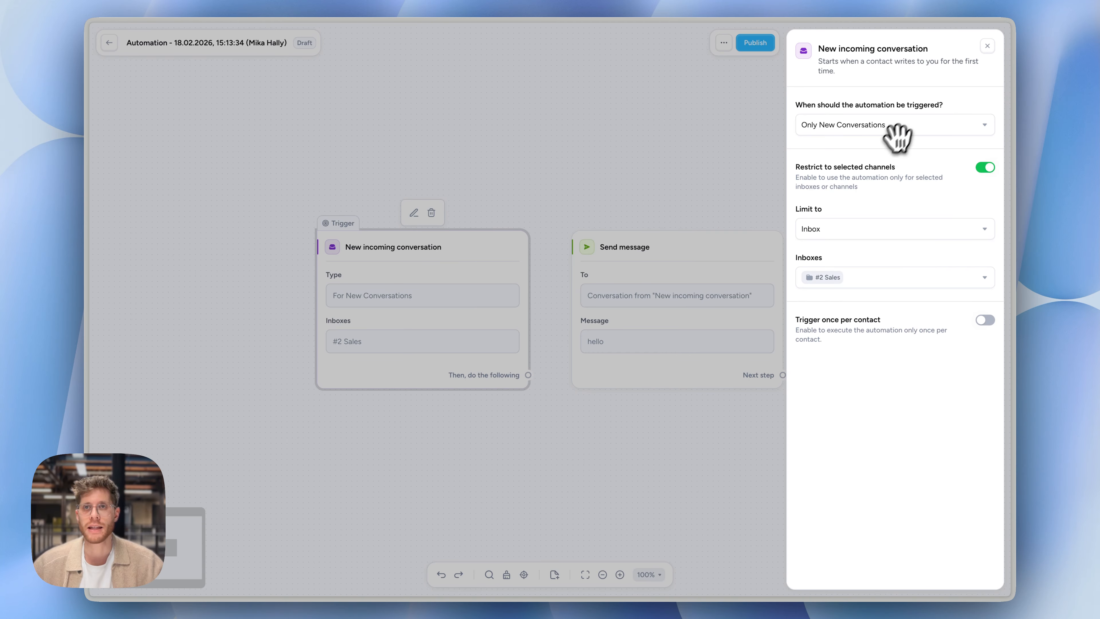
{"action": "left_click", "coordinate": [978, 170]}
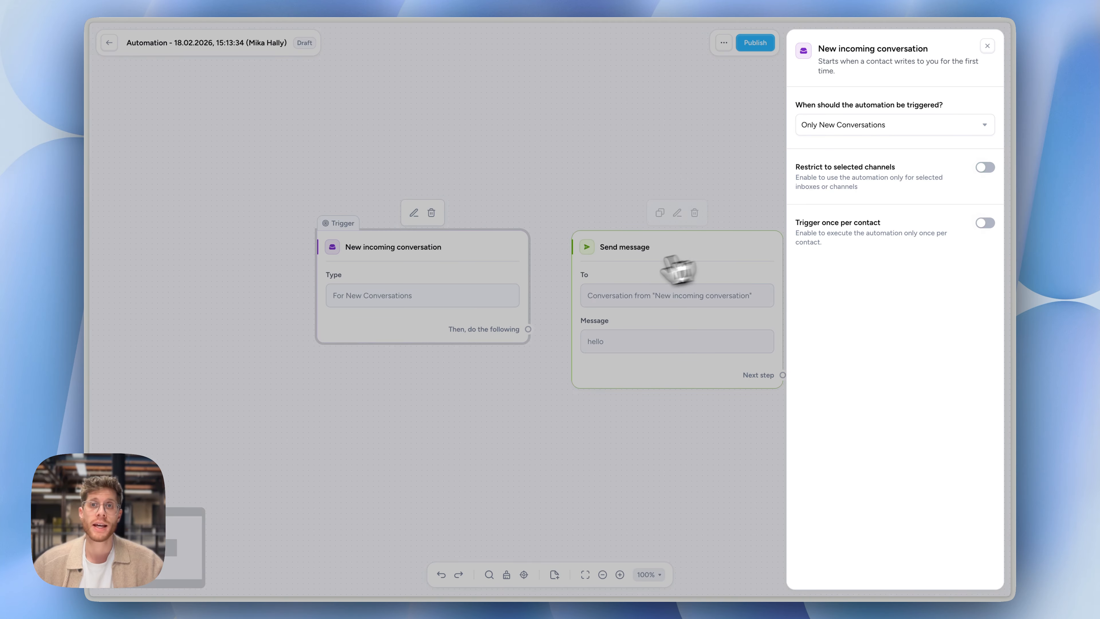
{"action": "left_click_drag", "start_coordinate": [528, 328], "coordinate": [597, 306]}
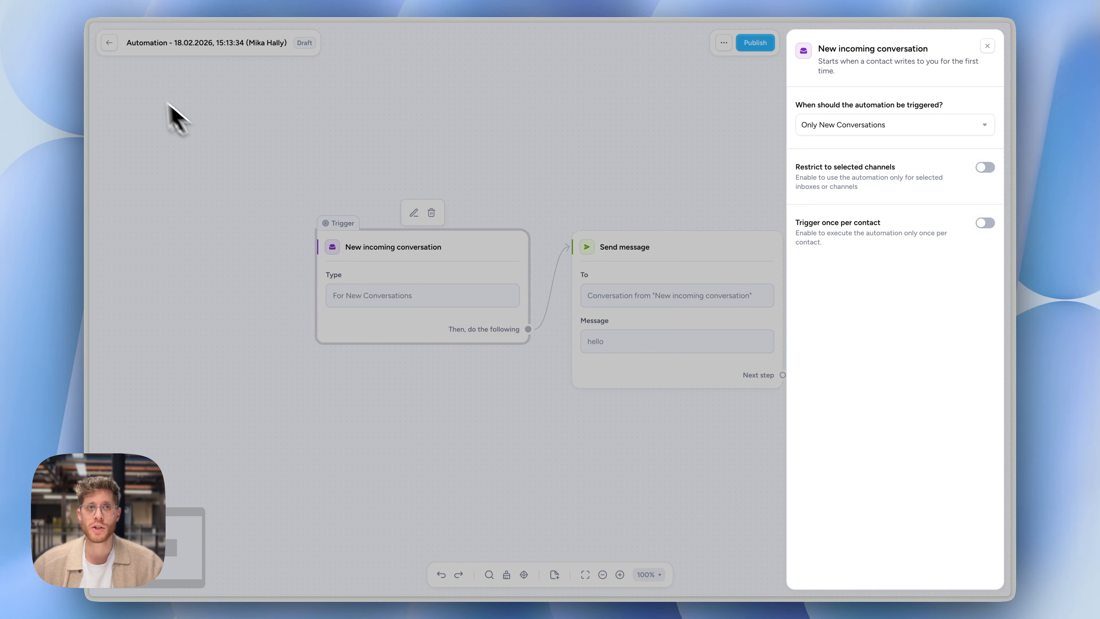
Return to the automations list and delete the draft automation created on 18.02.2026 at 15:14:06
{"action": "left_click", "coordinate": [109, 43]}
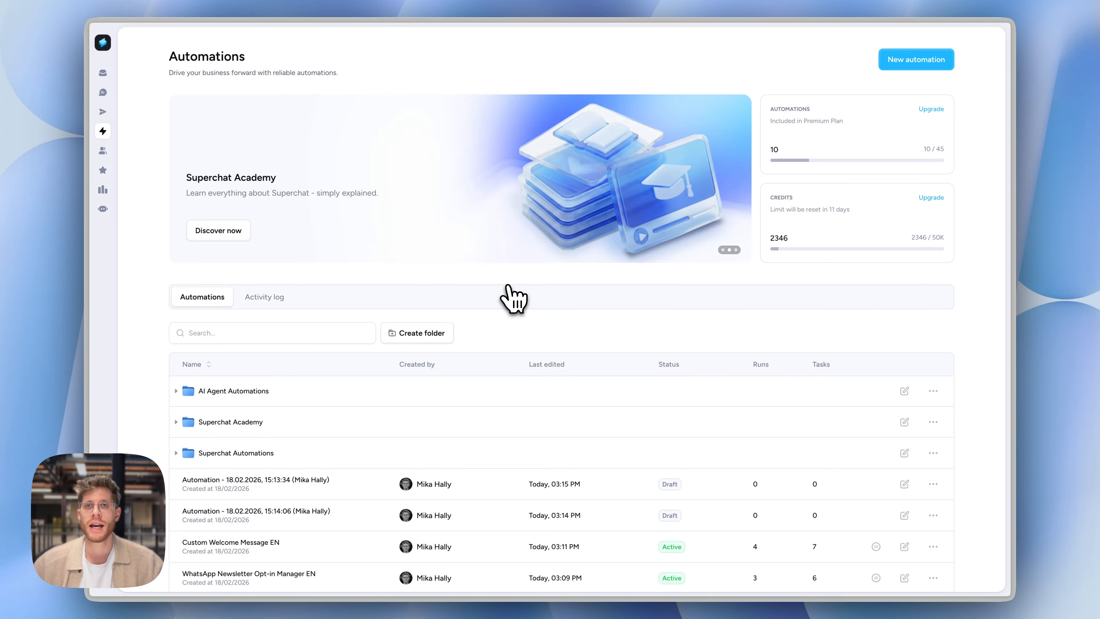
{"action": "scroll", "coordinate": [512, 299], "scroll_direction": "down", "scroll_amount": 3}
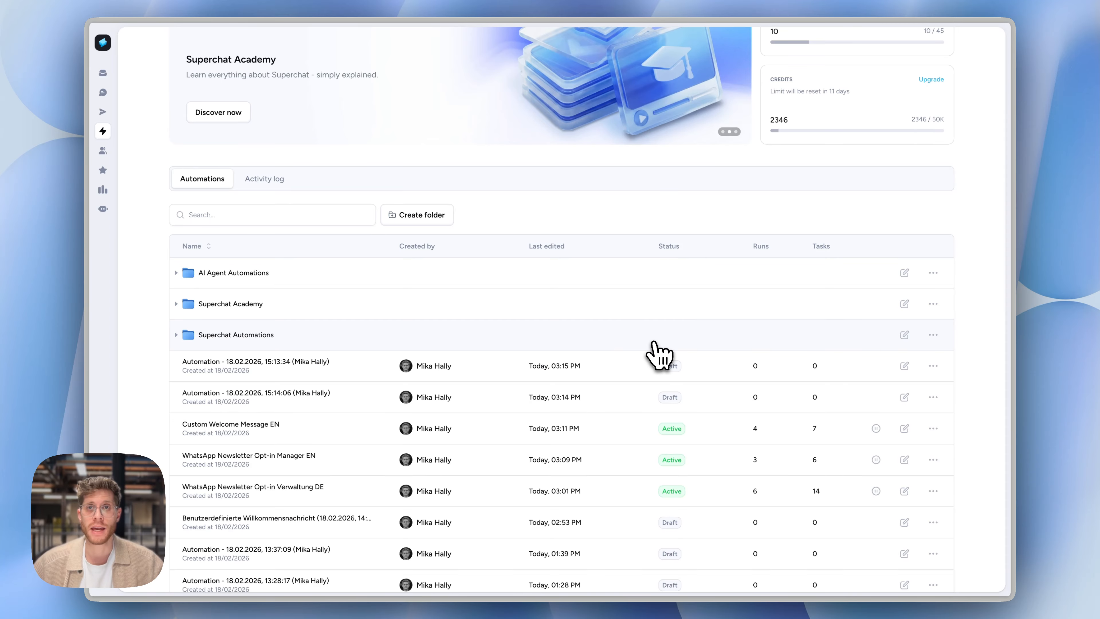
{"action": "left_click", "coordinate": [933, 397]}
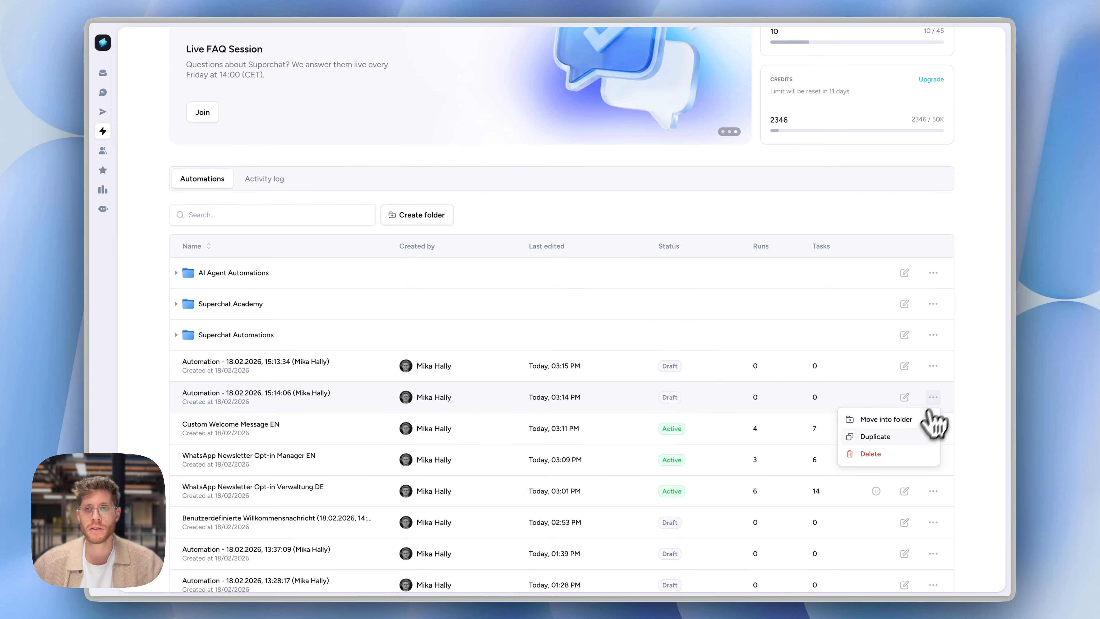
{"action": "left_click", "coordinate": [908, 453]}
{"action": "left_click", "coordinate": [662, 341]}
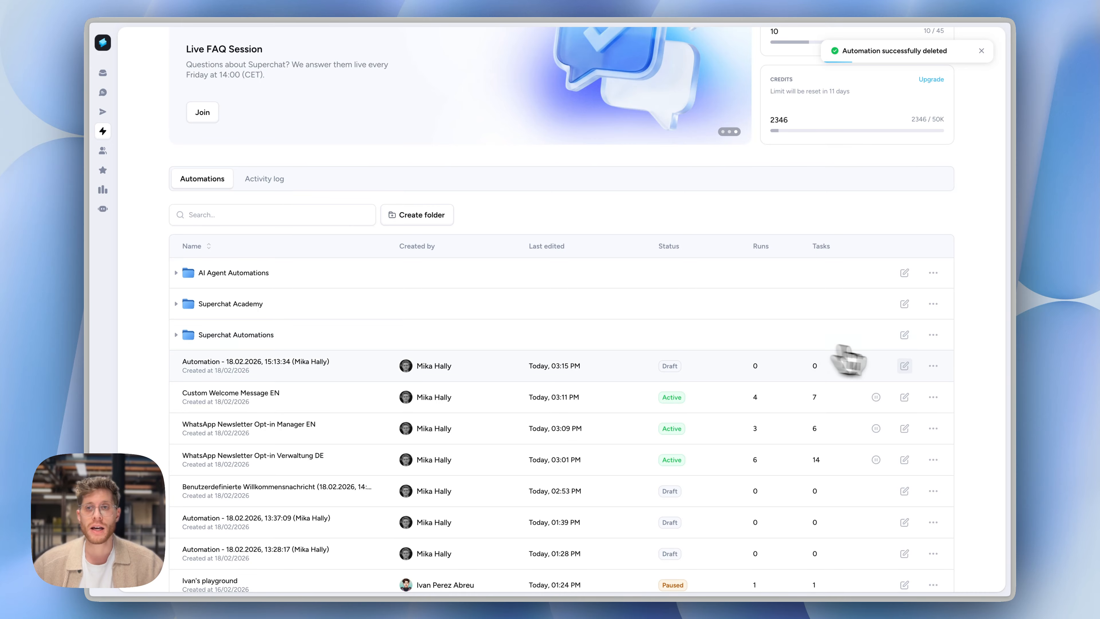
Delete the draft automation created on 18.02.2026 at 15:13:34 from the automations list
{"action": "left_click", "coordinate": [933, 366]}
{"action": "left_click", "coordinate": [931, 421]}
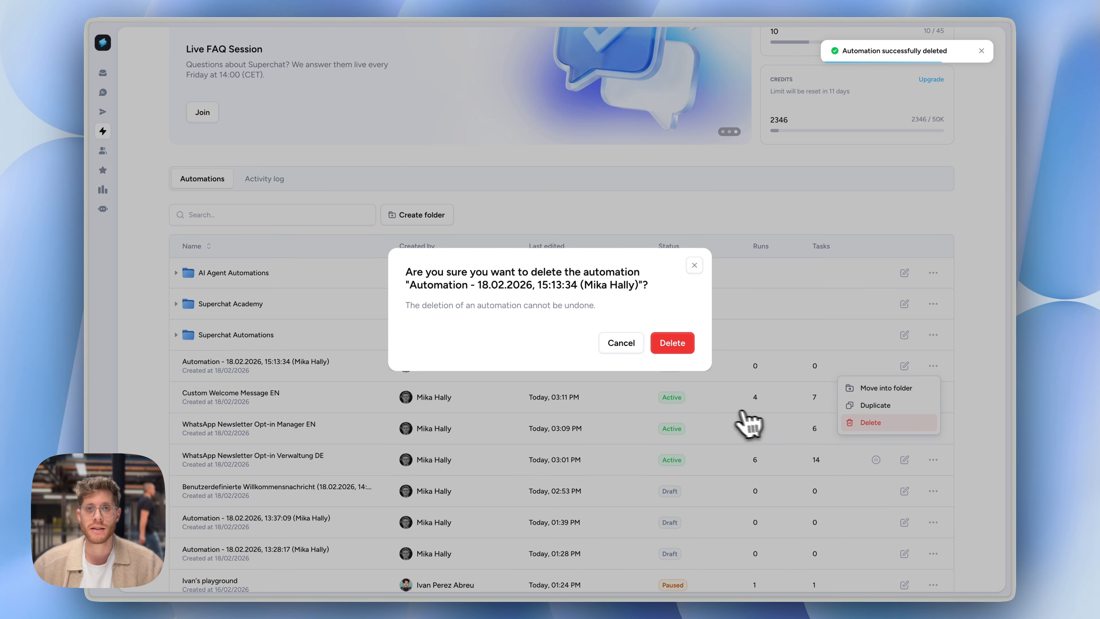
{"action": "left_click", "coordinate": [679, 350]}
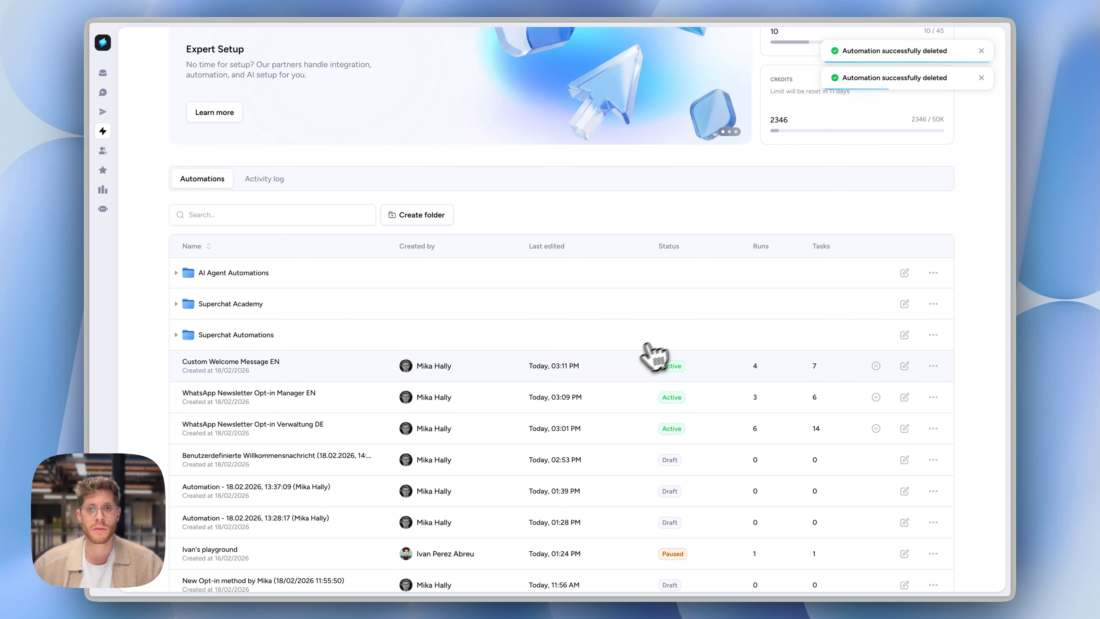
Open the WhatsApp Newsletter Opt-in Manager EN automation and examine the Opt-in trigger's channel, subscribe keyword and unsubscribe keyword
{"action": "scroll", "coordinate": [636, 365], "scroll_direction": "down", "scroll_amount": 1}
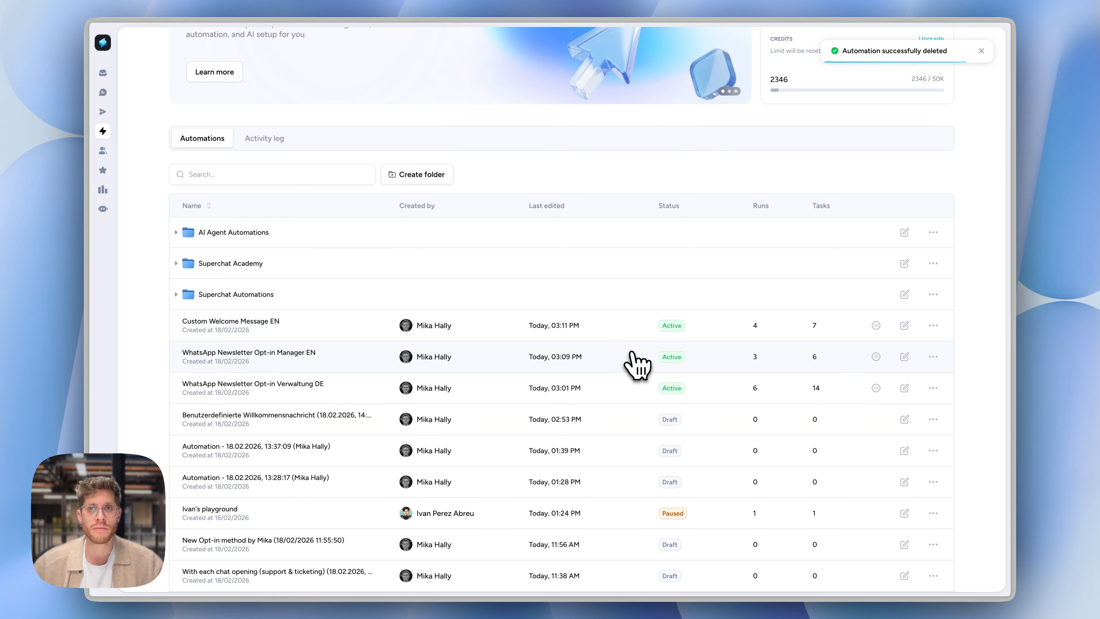
{"action": "left_click", "coordinate": [510, 363]}
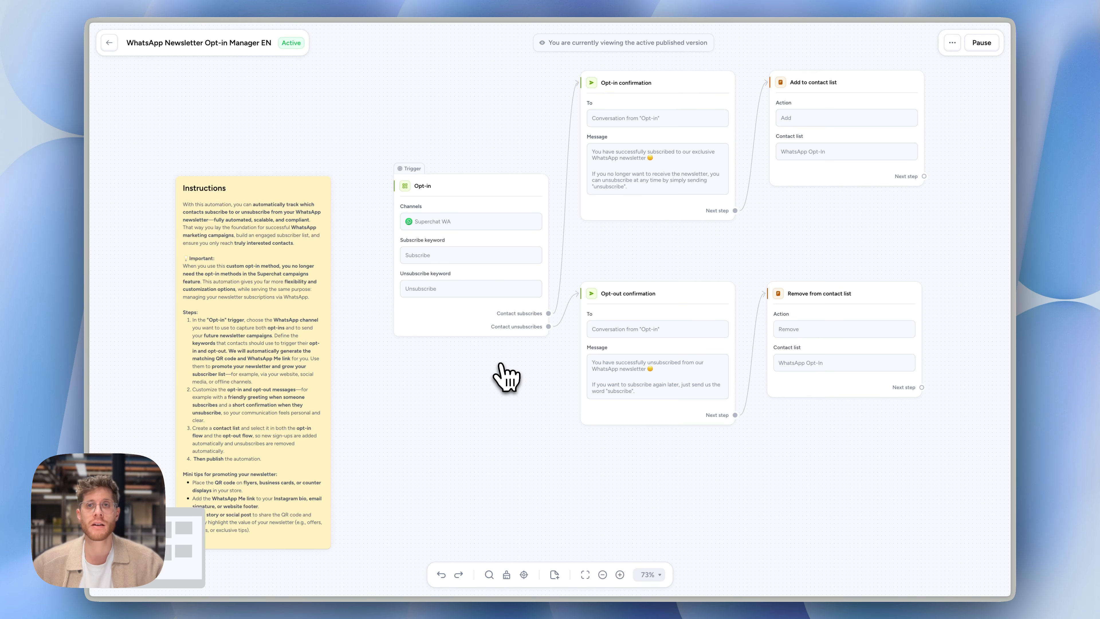
{"action": "scroll", "coordinate": [506, 377], "scroll_direction": "up", "scroll_amount": 5}
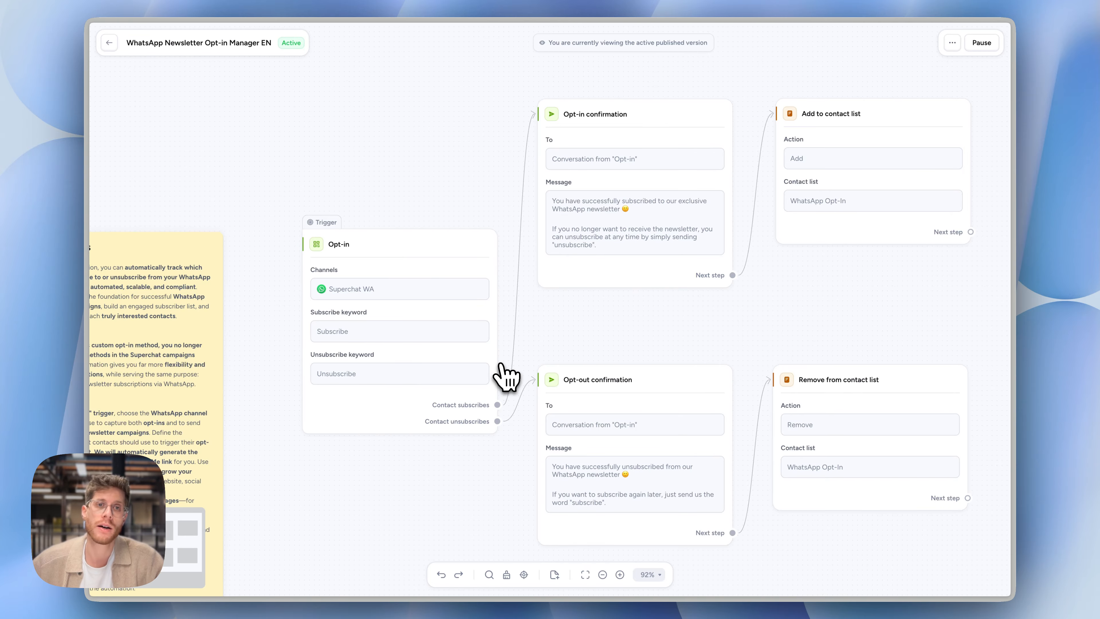
{"action": "scroll", "coordinate": [360, 321], "scroll_direction": "up", "scroll_amount": 5}
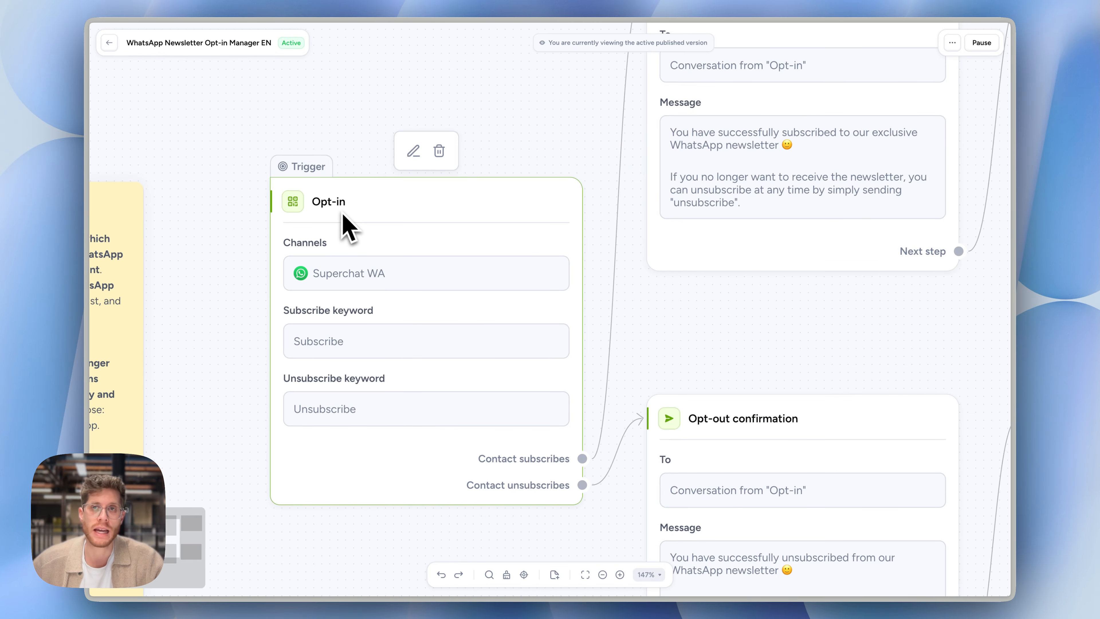
{"action": "scroll", "coordinate": [394, 244], "scroll_direction": "down", "scroll_amount": 3}
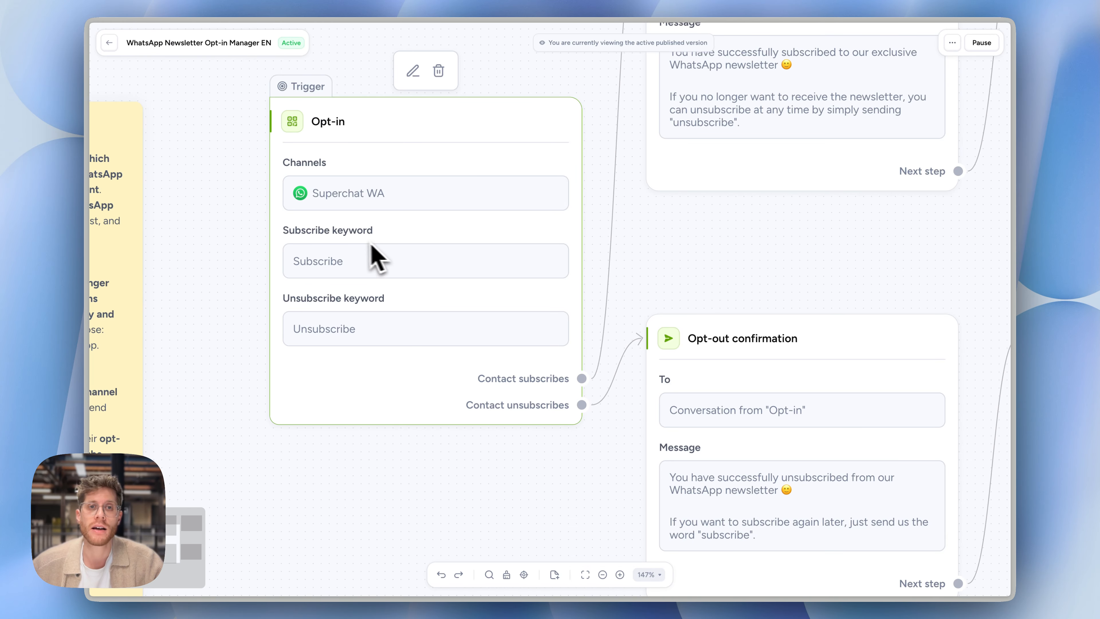
{"action": "scroll", "coordinate": [356, 270], "scroll_direction": "down", "scroll_amount": 3}
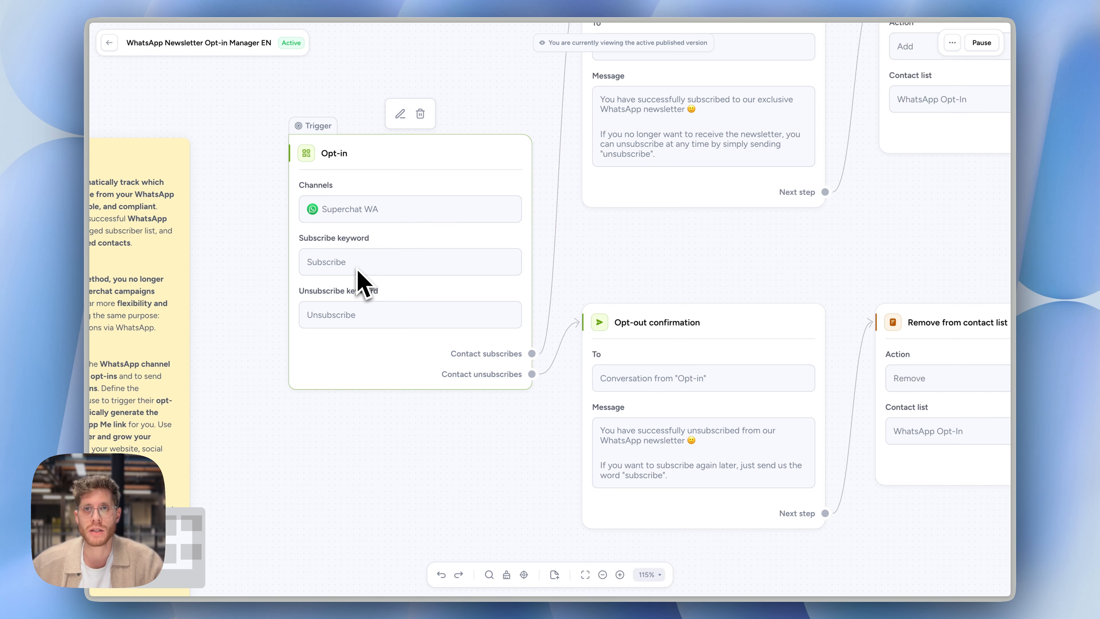
{"action": "scroll", "coordinate": [356, 269], "scroll_direction": "up", "scroll_amount": 2}
{"action": "scroll", "coordinate": [356, 270], "scroll_direction": "right", "scroll_amount": 1}
{"action": "scroll", "coordinate": [357, 269], "scroll_direction": "up", "scroll_amount": 4}
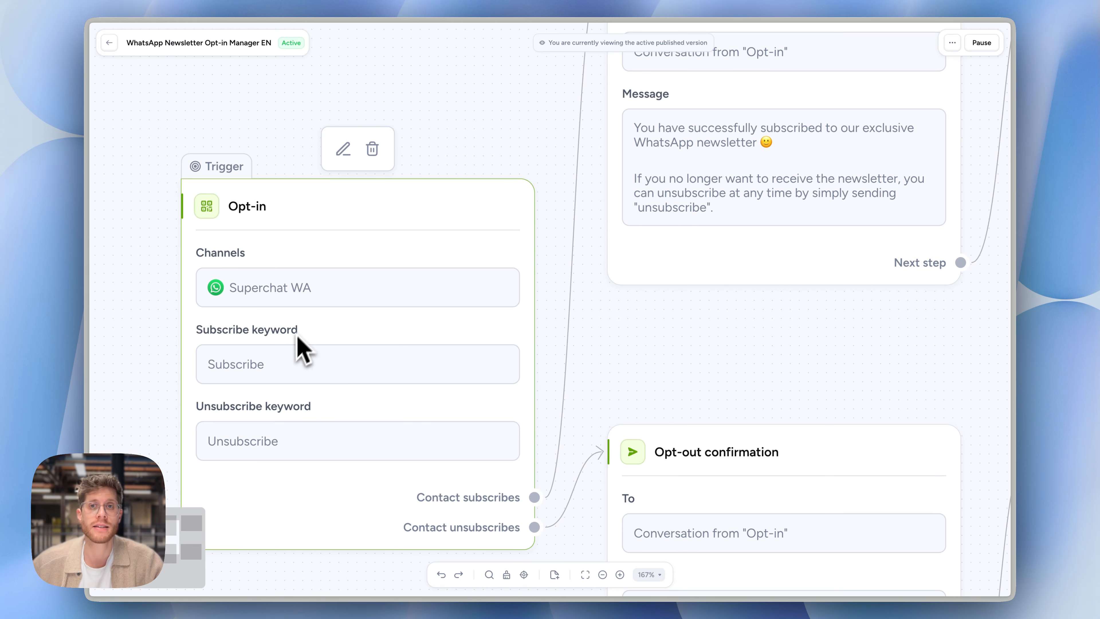
{"action": "scroll", "coordinate": [298, 337], "scroll_direction": "left", "scroll_amount": 2}
{"action": "scroll", "coordinate": [298, 337], "scroll_direction": "down", "scroll_amount": 1}
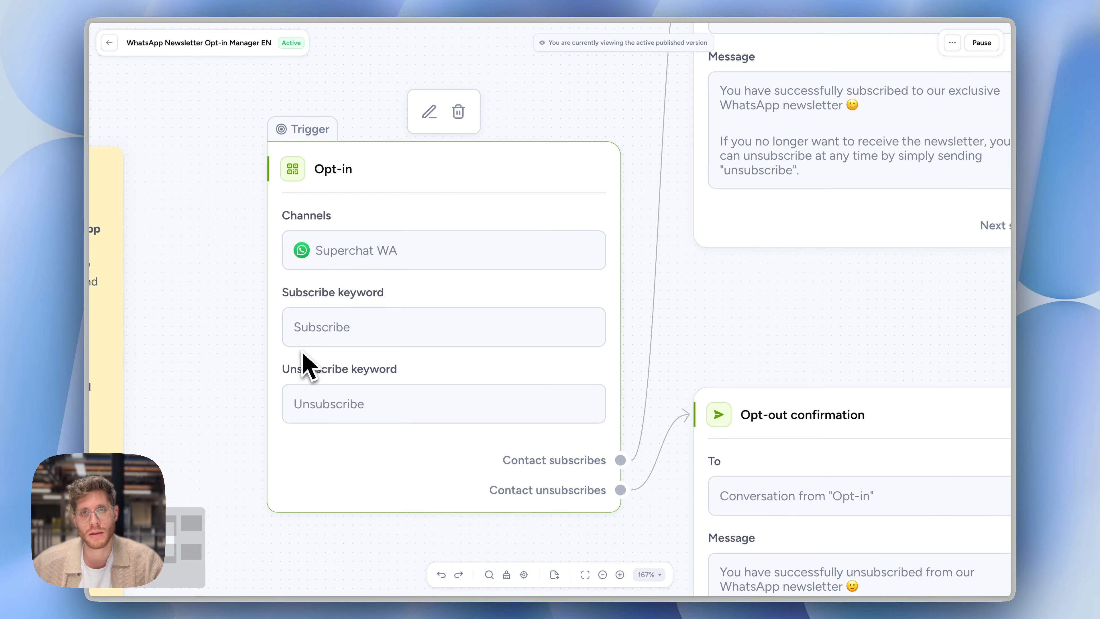
{"action": "scroll", "coordinate": [363, 331], "scroll_direction": "down", "scroll_amount": 2}
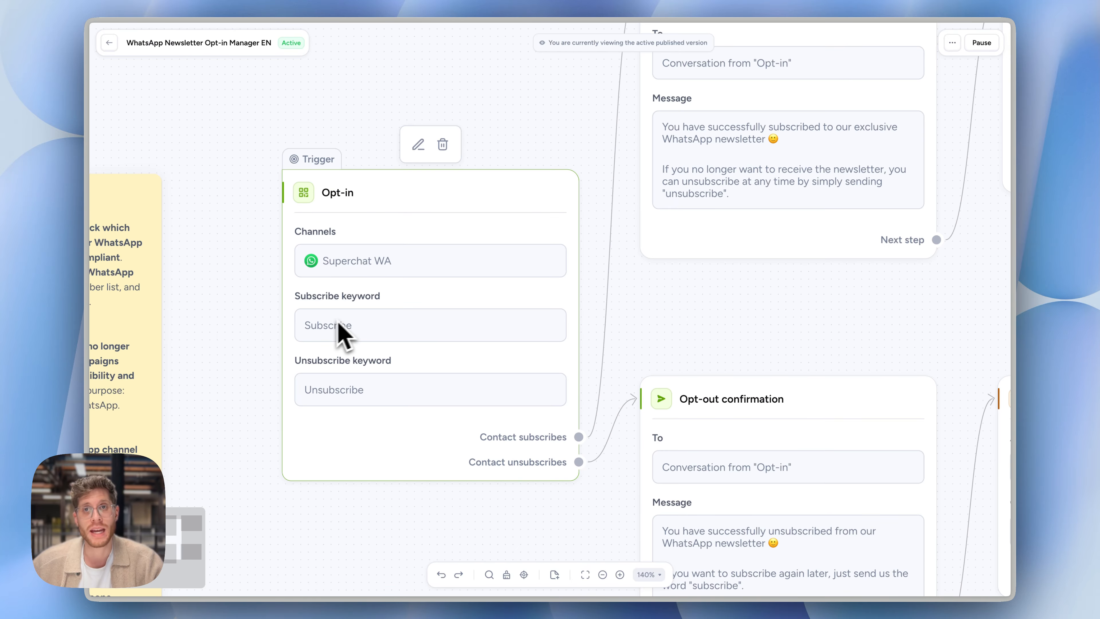
Follow the Contact subscribes branch through the Opt-in confirmation message to the Add to contact list action
{"action": "scroll", "coordinate": [377, 336], "scroll_direction": "right", "scroll_amount": 3}
{"action": "scroll", "coordinate": [378, 335], "scroll_direction": "up", "scroll_amount": 2}
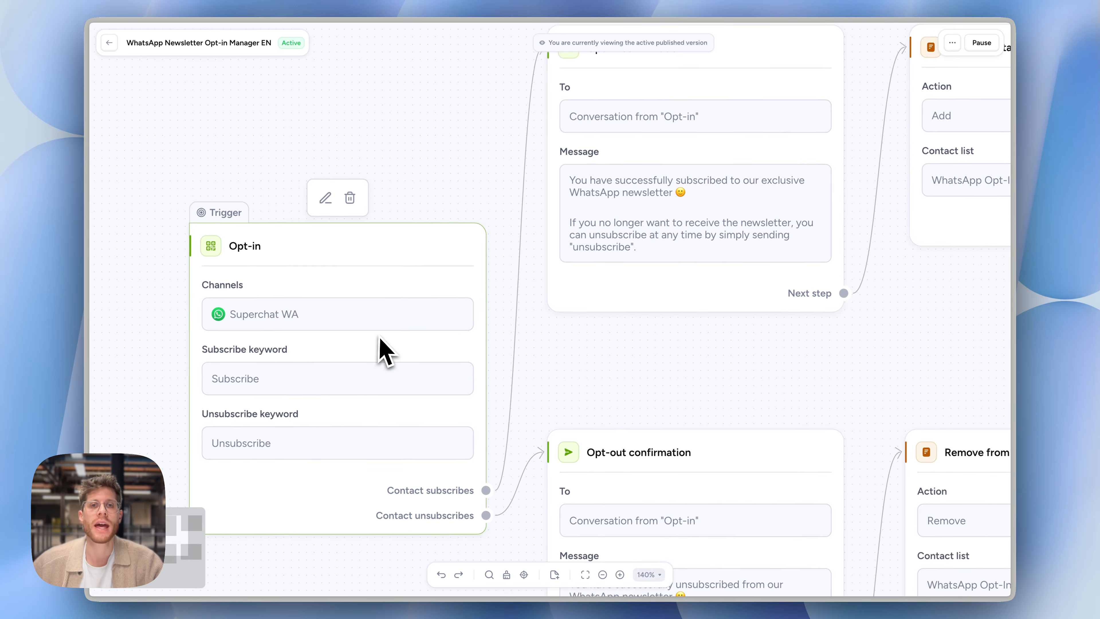
{"action": "scroll", "coordinate": [472, 309], "scroll_direction": "up", "scroll_amount": 2}
{"action": "scroll", "coordinate": [472, 309], "scroll_direction": "right", "scroll_amount": 2}
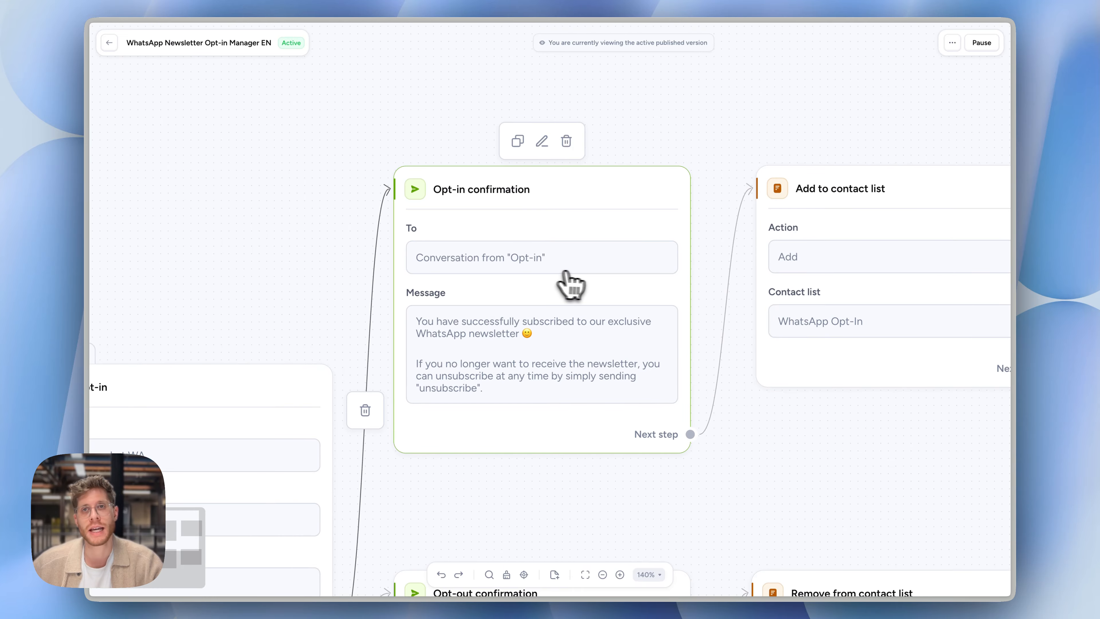
{"action": "scroll", "coordinate": [563, 214], "scroll_direction": "right", "scroll_amount": 3}
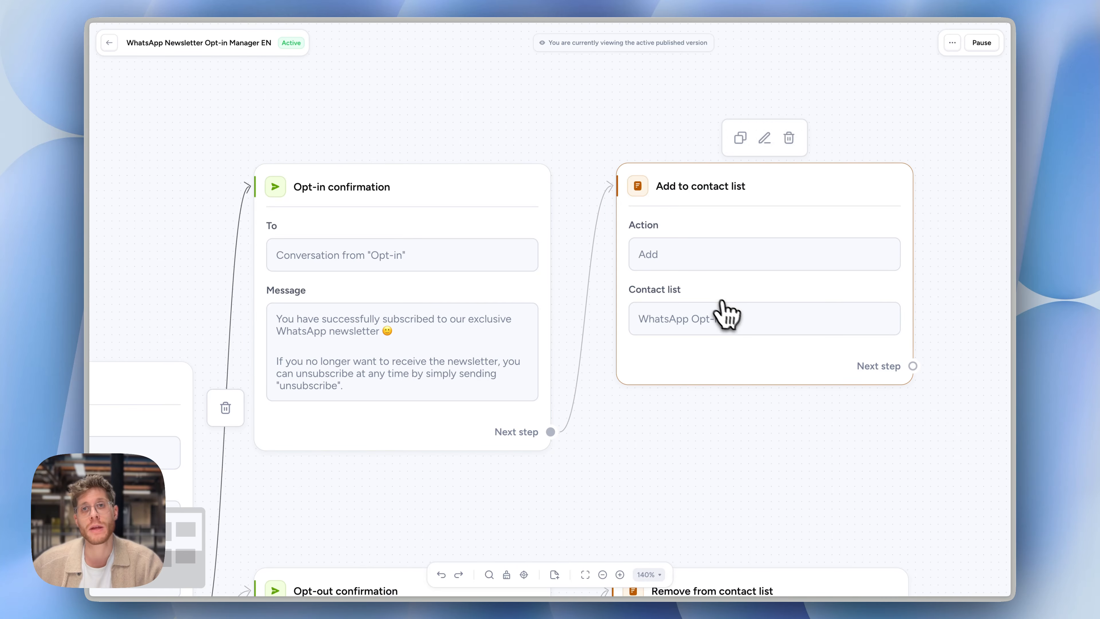
Trace the Contact unsubscribes branch from the Unsubscribe keyword through Opt-out confirmation to Remove from contact list, and return to the Opt-in trigger
{"action": "scroll", "coordinate": [736, 319], "scroll_direction": "down", "scroll_amount": 3}
{"action": "scroll", "coordinate": [736, 320], "scroll_direction": "left", "scroll_amount": 5}
{"action": "scroll", "coordinate": [732, 320], "scroll_direction": "down", "scroll_amount": 3}
{"action": "scroll", "coordinate": [732, 320], "scroll_direction": "left", "scroll_amount": 4}
{"action": "scroll", "coordinate": [589, 277], "scroll_direction": "up", "scroll_amount": 5}
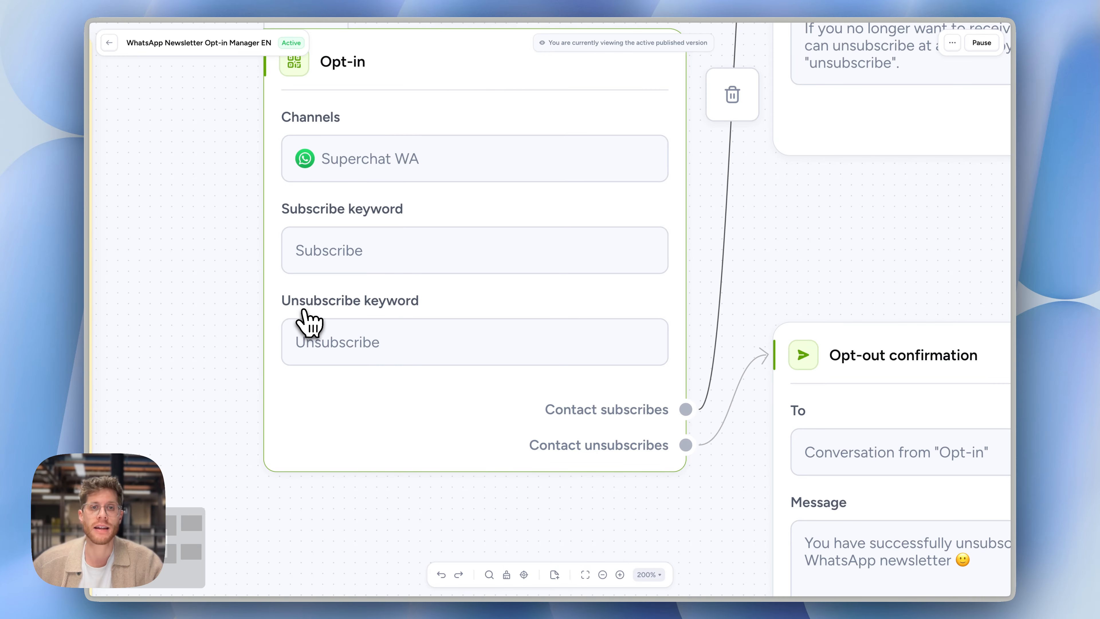
{"action": "scroll", "coordinate": [532, 356], "scroll_direction": "down", "scroll_amount": 3}
{"action": "scroll", "coordinate": [533, 356], "scroll_direction": "right", "scroll_amount": 3}
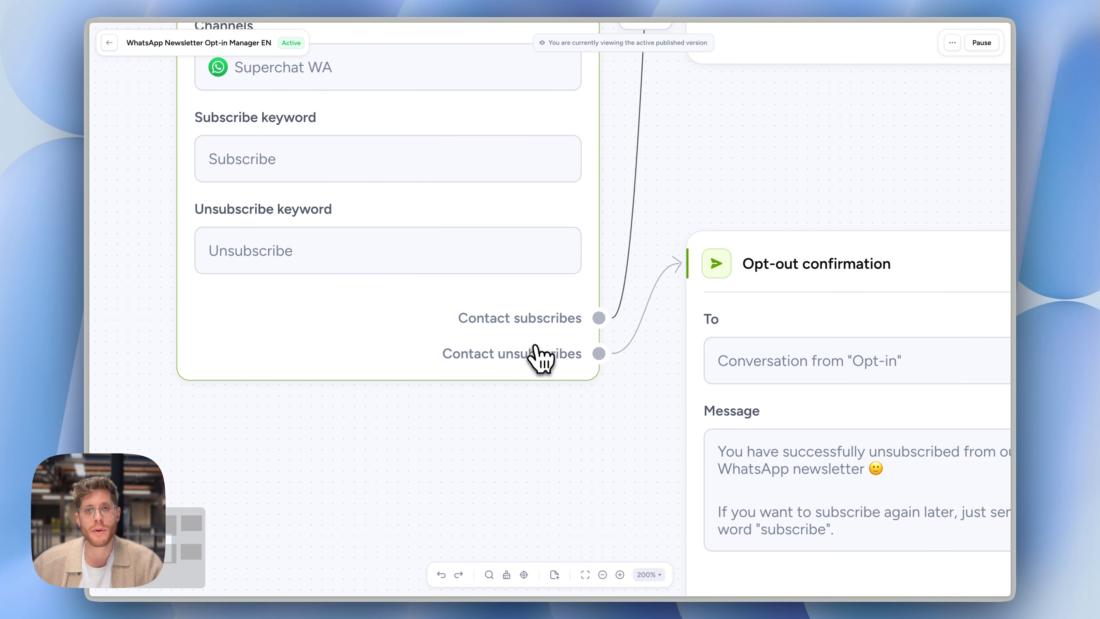
{"action": "scroll", "coordinate": [731, 366], "scroll_direction": "down", "scroll_amount": 2}
{"action": "scroll", "coordinate": [736, 369], "scroll_direction": "right", "scroll_amount": 2}
{"action": "scroll", "coordinate": [728, 366], "scroll_direction": "down", "scroll_amount": 3}
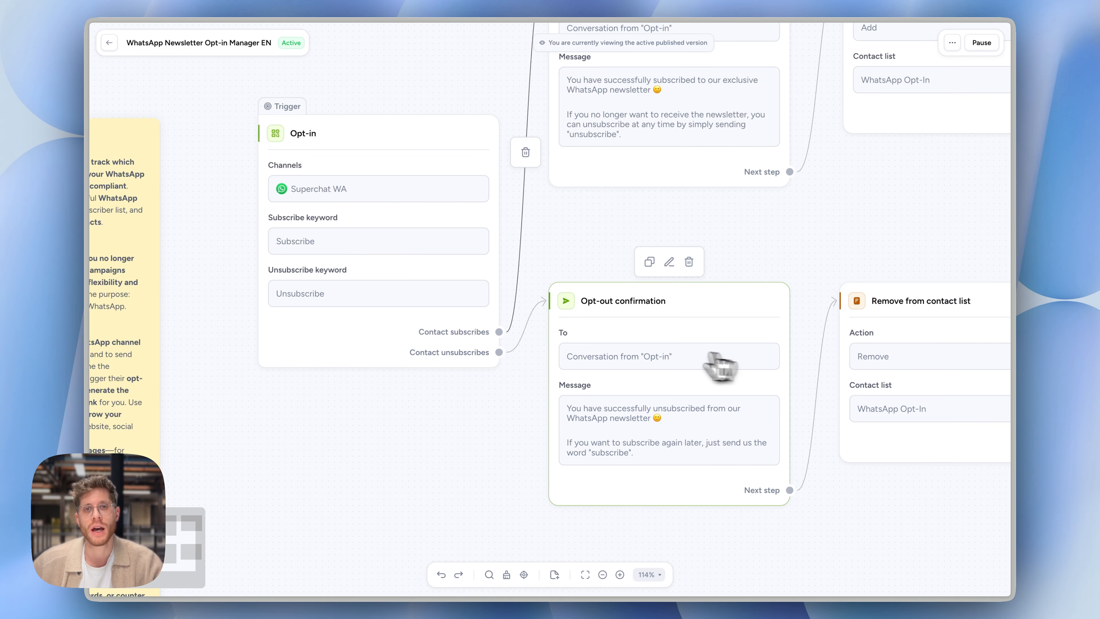
{"action": "scroll", "coordinate": [700, 437], "scroll_direction": "up", "scroll_amount": 3}
{"action": "scroll", "coordinate": [699, 436], "scroll_direction": "right", "scroll_amount": 2}
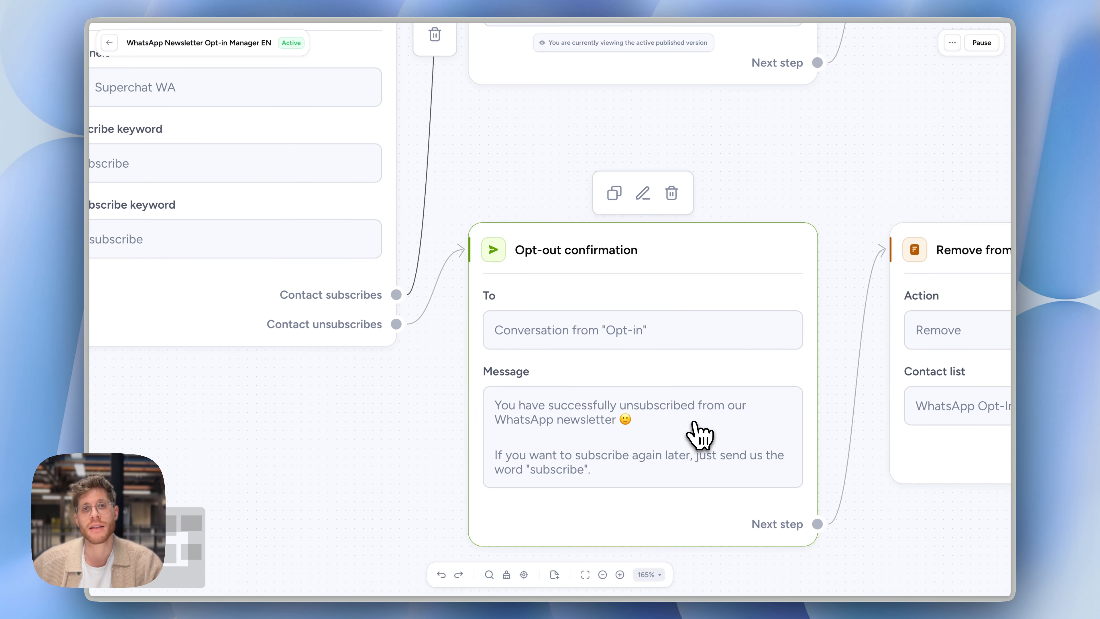
{"action": "scroll", "coordinate": [700, 437], "scroll_direction": "right", "scroll_amount": 3}
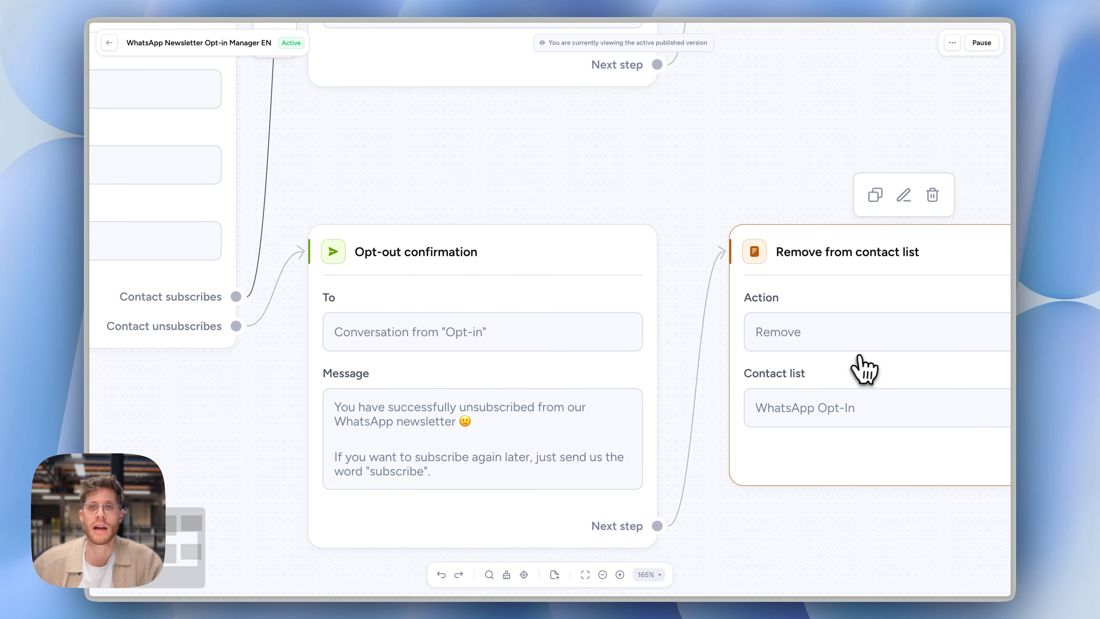
{"action": "scroll", "coordinate": [865, 369], "scroll_direction": "right", "scroll_amount": 4}
{"action": "scroll", "coordinate": [868, 366], "scroll_direction": "right", "scroll_amount": 2}
{"action": "scroll", "coordinate": [868, 366], "scroll_direction": "down", "scroll_amount": 3}
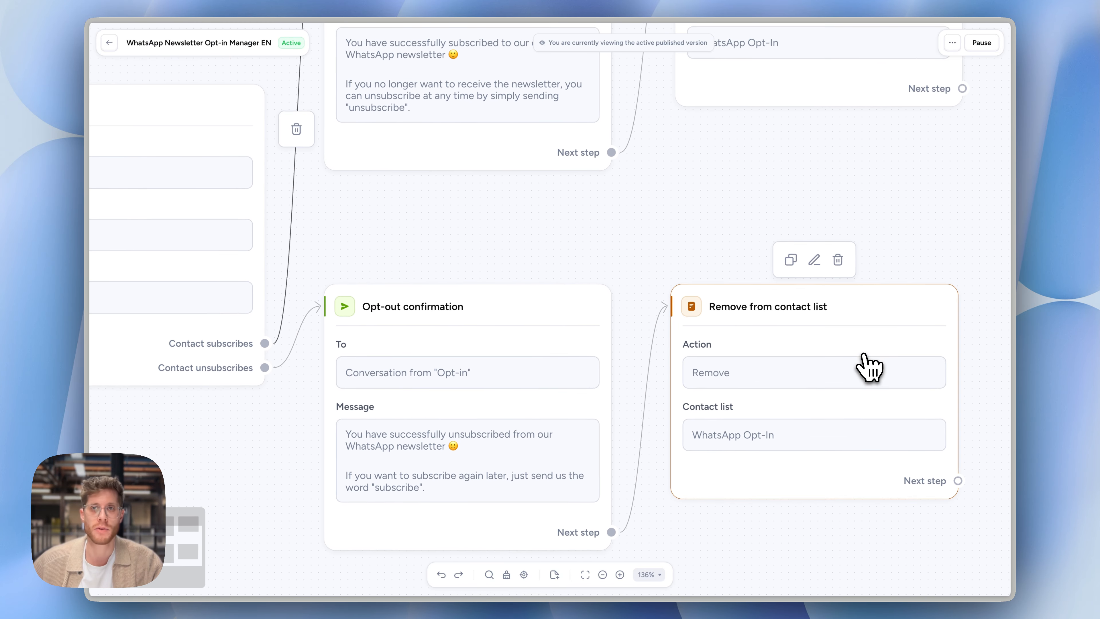
{"action": "scroll", "coordinate": [864, 369], "scroll_direction": "left", "scroll_amount": 4}
{"action": "scroll", "coordinate": [528, 309], "scroll_direction": "up", "scroll_amount": 5}
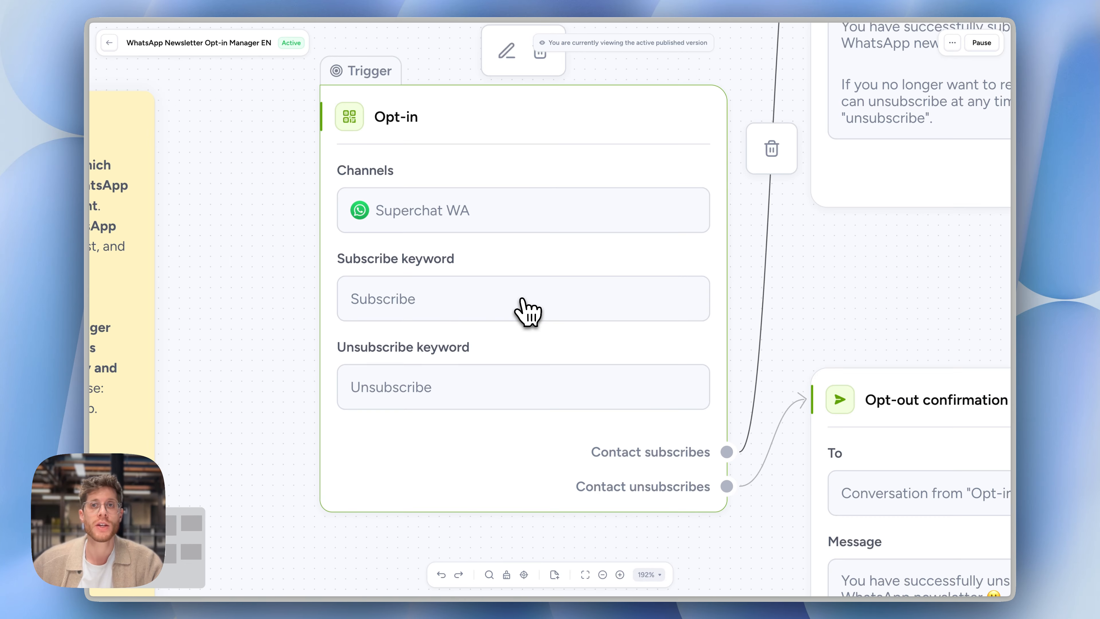
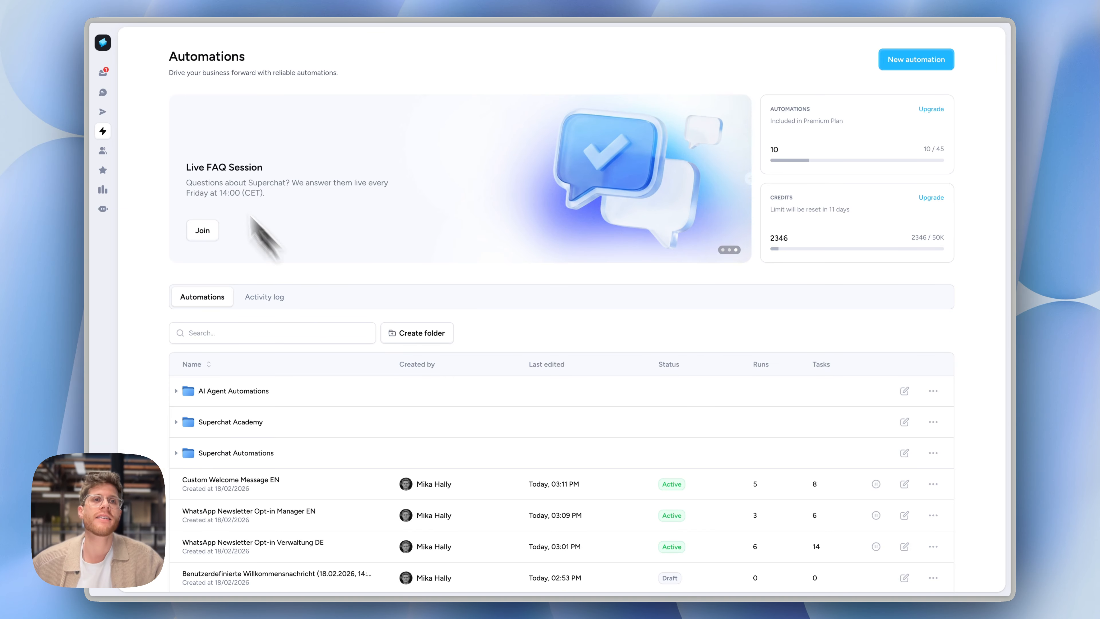
Permanently delete the open WhatsApp test conversation from the inbox
{"action": "mouse_move", "coordinate": [123, 58]}
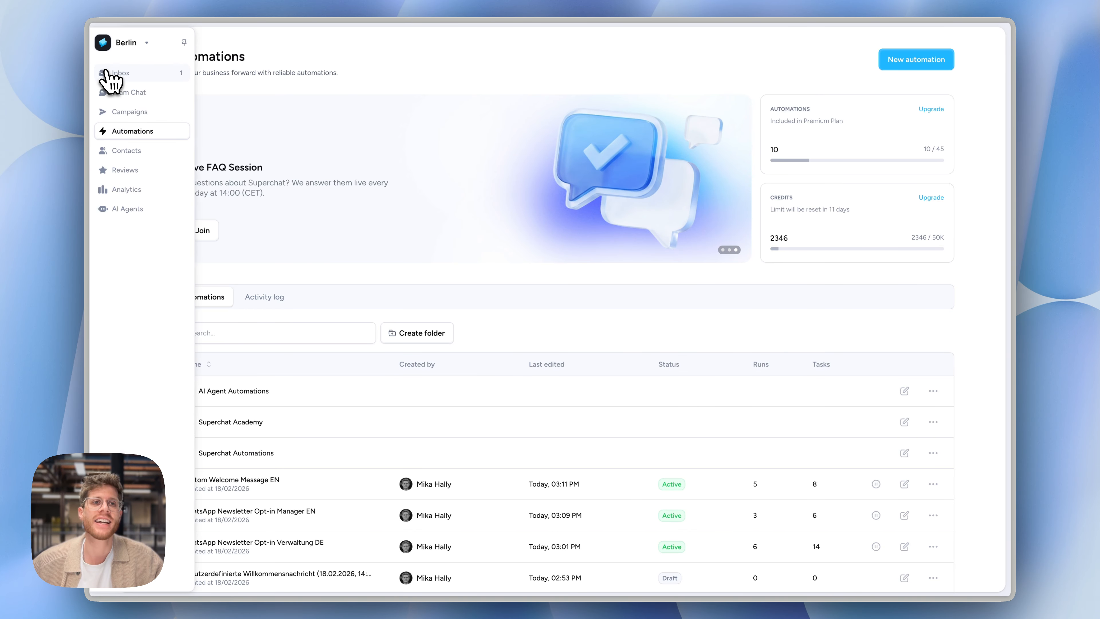
{"action": "left_click", "coordinate": [116, 73]}
{"action": "left_click", "coordinate": [959, 43]}
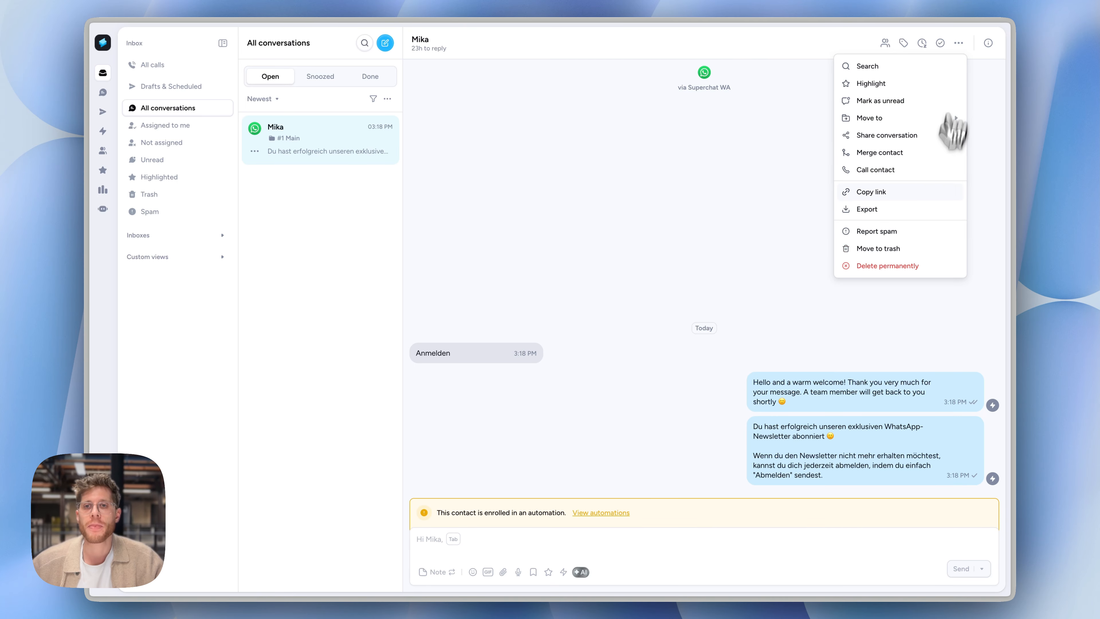
{"action": "left_click", "coordinate": [879, 265]}
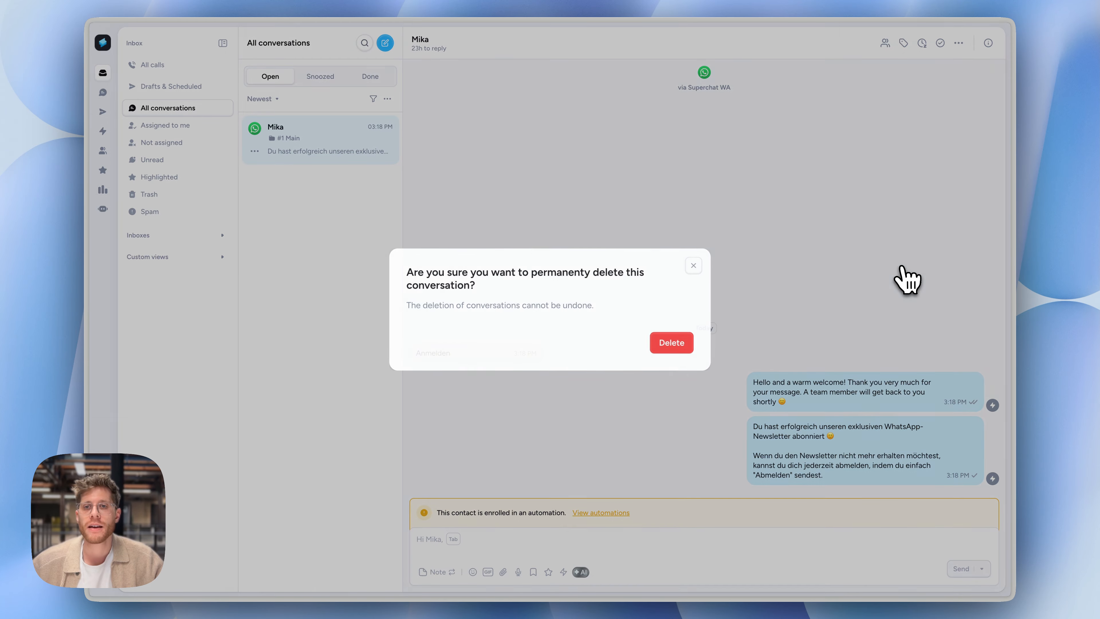
{"action": "left_click", "coordinate": [663, 344]}
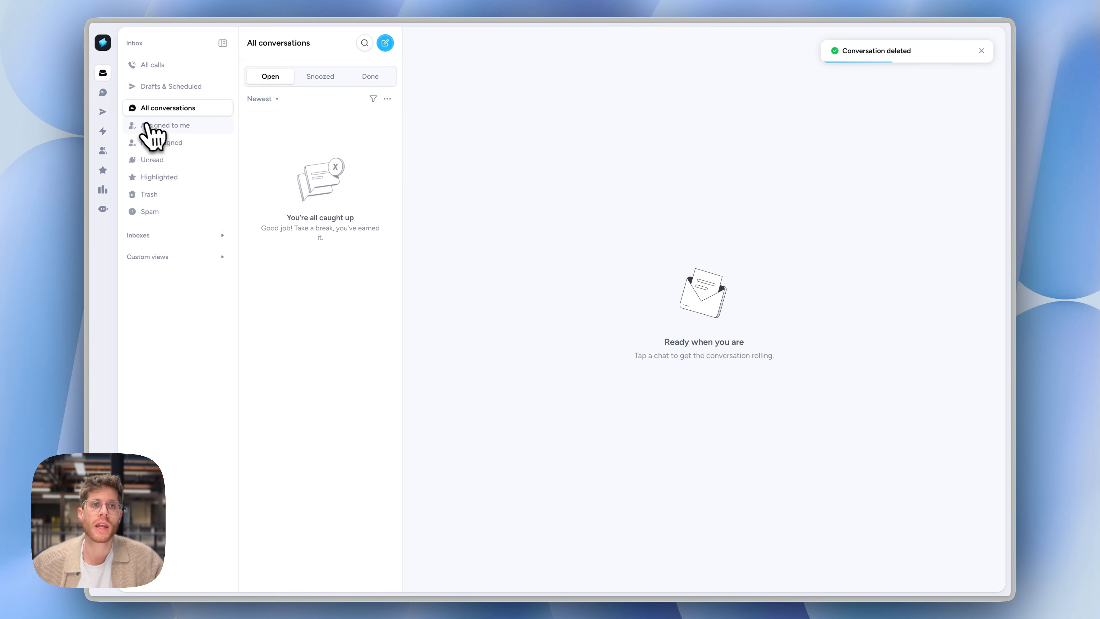
Open the WhatsApp Newsletter Opt-in Manager EN automation and examine its Opt-in trigger and Opt-in confirmation message
{"action": "left_click", "coordinate": [117, 132]}
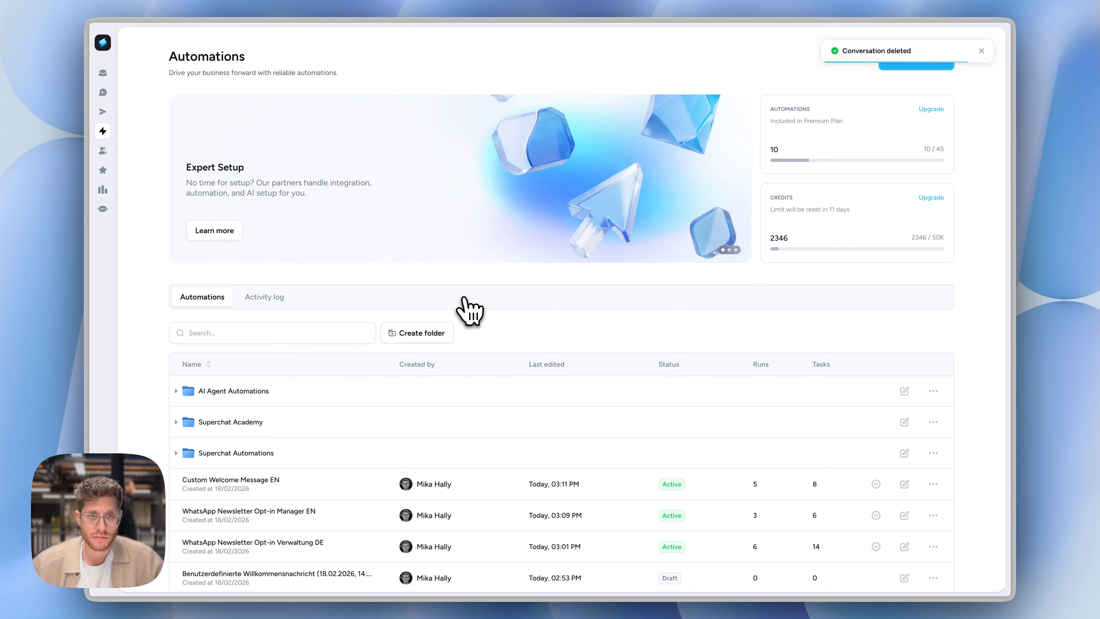
{"action": "scroll", "coordinate": [466, 481], "scroll_direction": "down", "scroll_amount": 3}
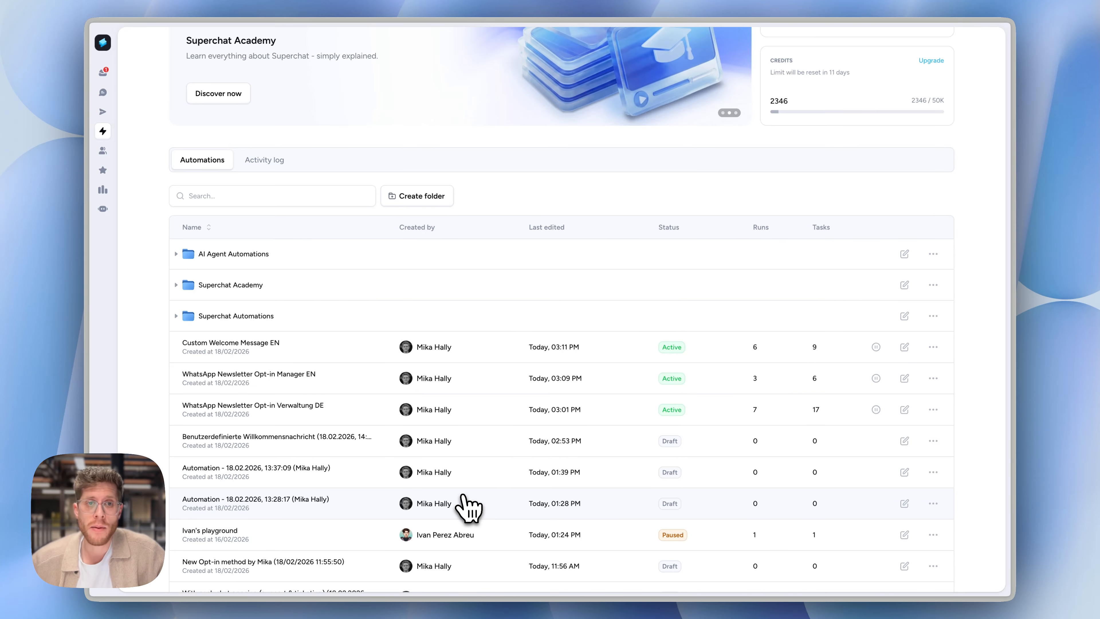
{"action": "left_click", "coordinate": [526, 386]}
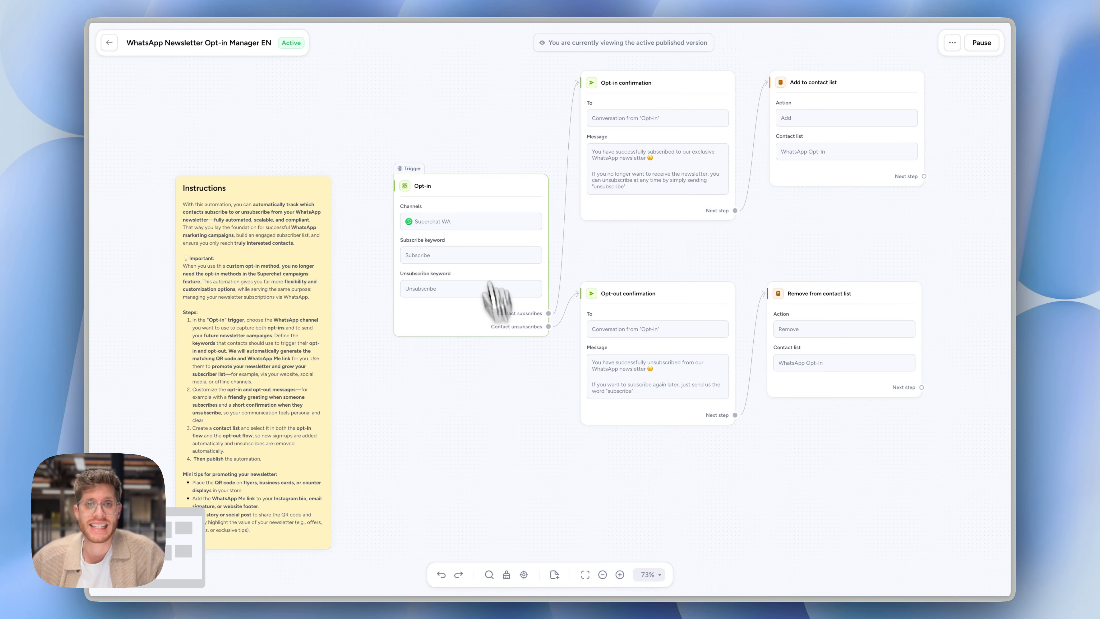
{"action": "scroll", "coordinate": [464, 178], "scroll_direction": "up", "scroll_amount": 5}
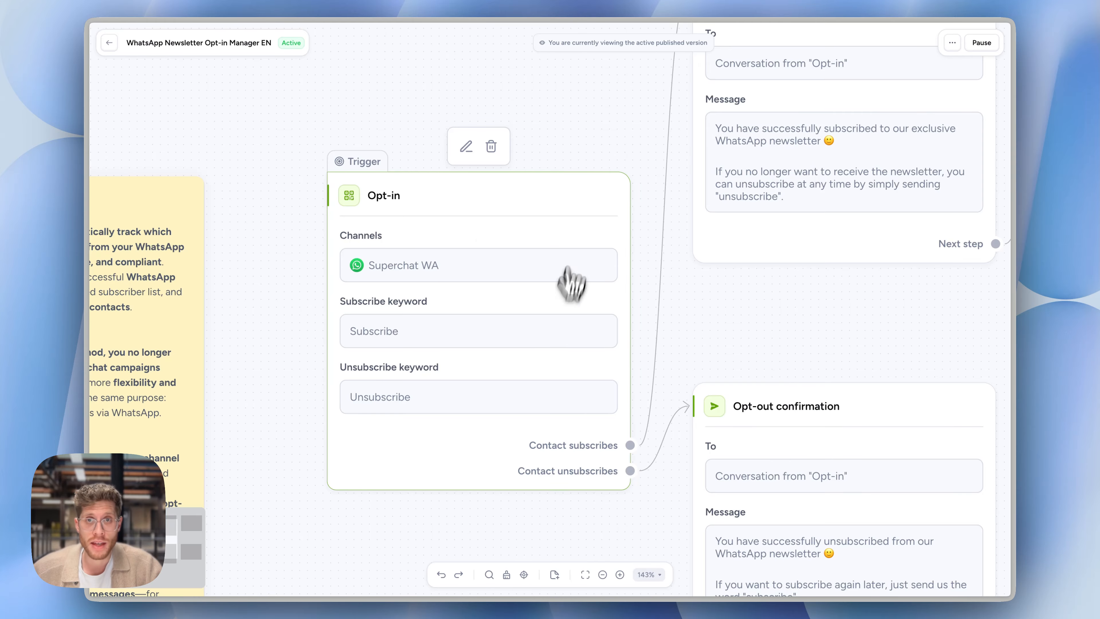
{"action": "scroll", "coordinate": [663, 278], "scroll_direction": "down", "scroll_amount": 3}
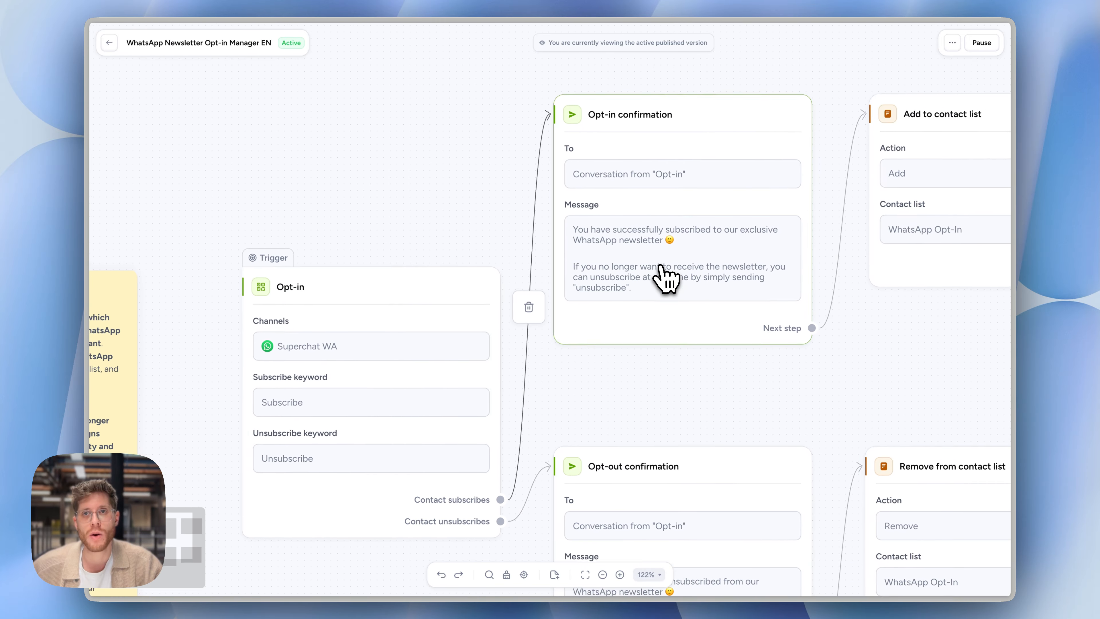
{"action": "left_click", "coordinate": [663, 278]}
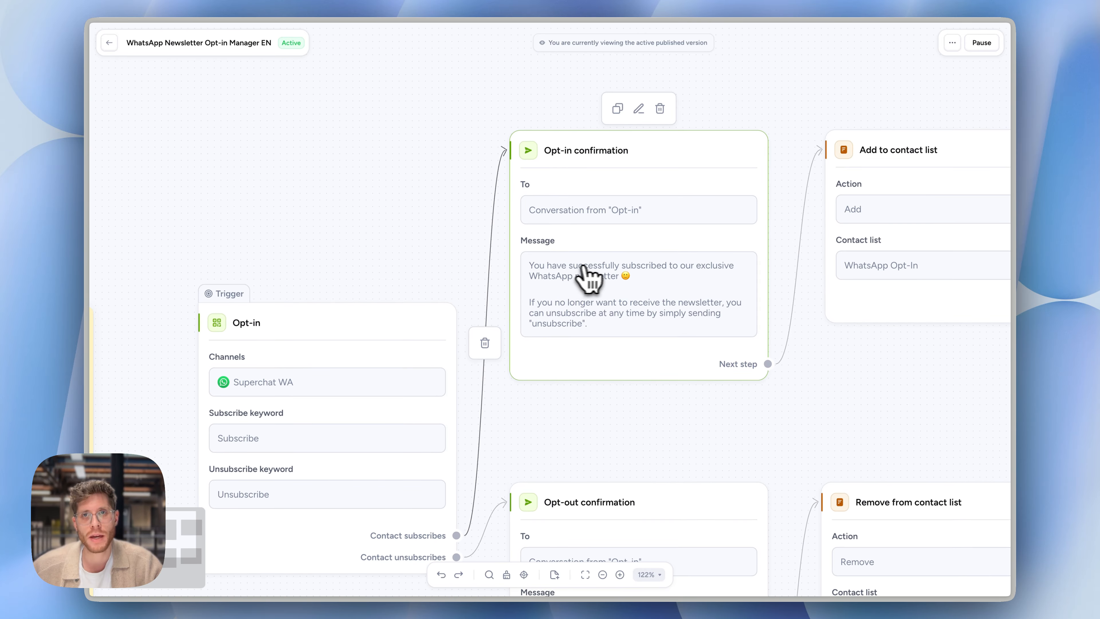
{"action": "scroll", "coordinate": [597, 277], "scroll_direction": "down", "scroll_amount": 5}
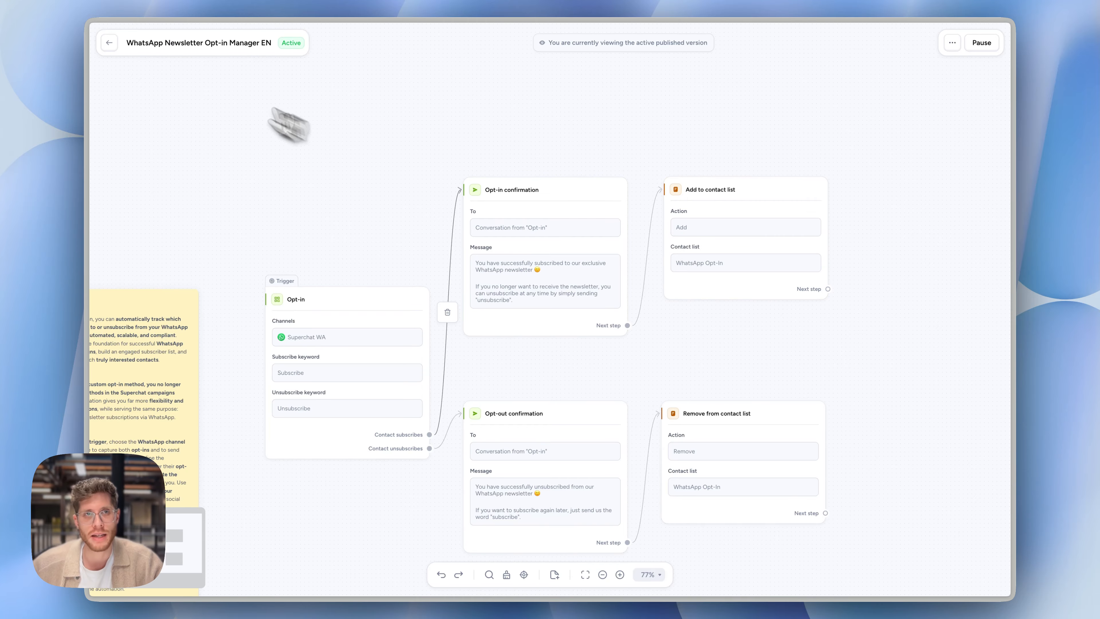
Review the trigger and message of the Custom Welcome Message EN automation, and check the automated replies to "Subscribe" in the inbox
{"action": "left_click", "coordinate": [109, 43]}
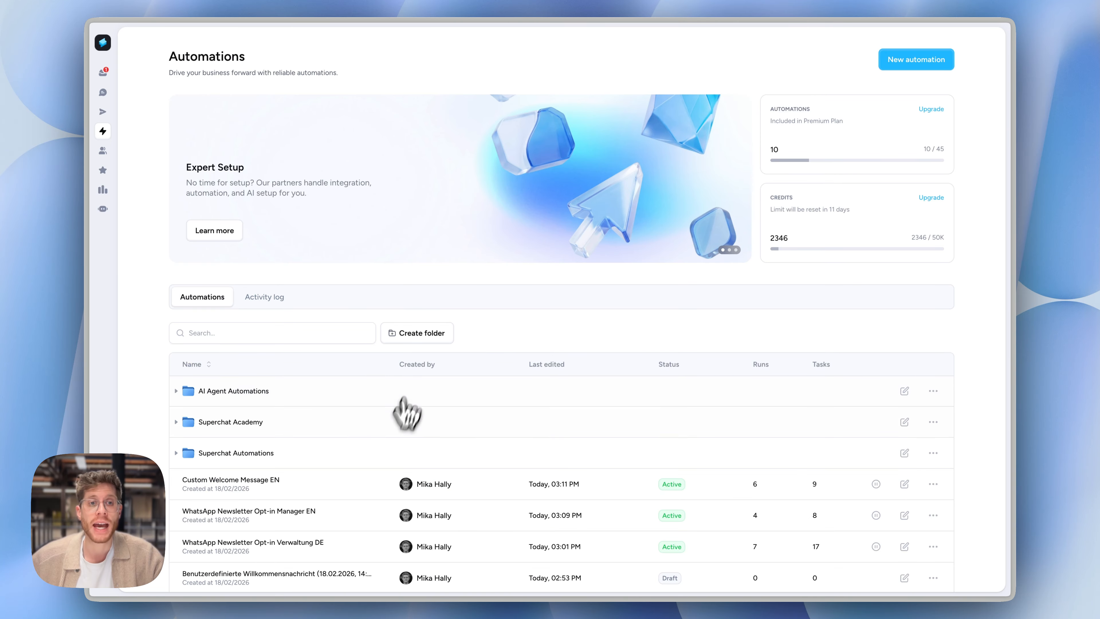
{"action": "left_click", "coordinate": [314, 484]}
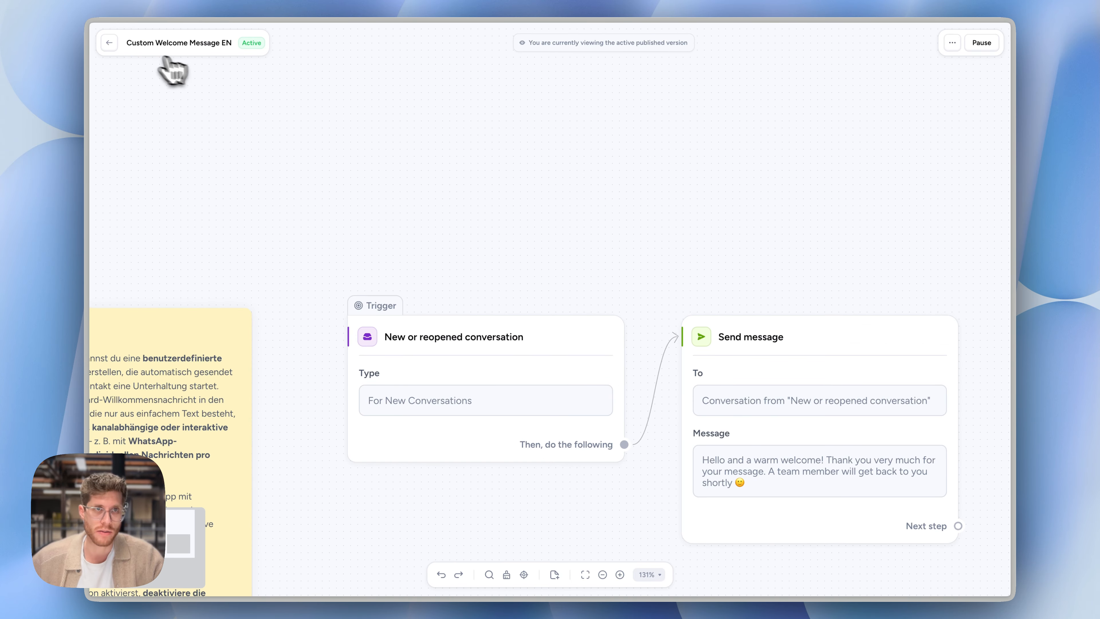
{"action": "left_click", "coordinate": [109, 43]}
{"action": "left_click", "coordinate": [103, 72]}
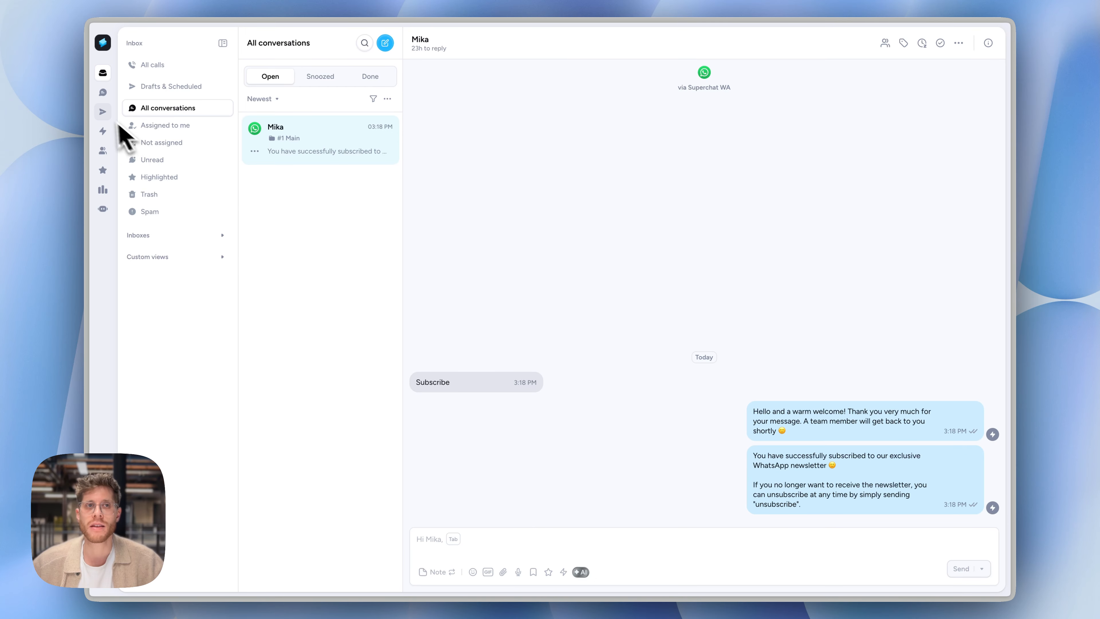
Open the Custom Welcome Message EN automation and move the Send message action farther from the trigger to make room
{"action": "mouse_move", "coordinate": [130, 112]}
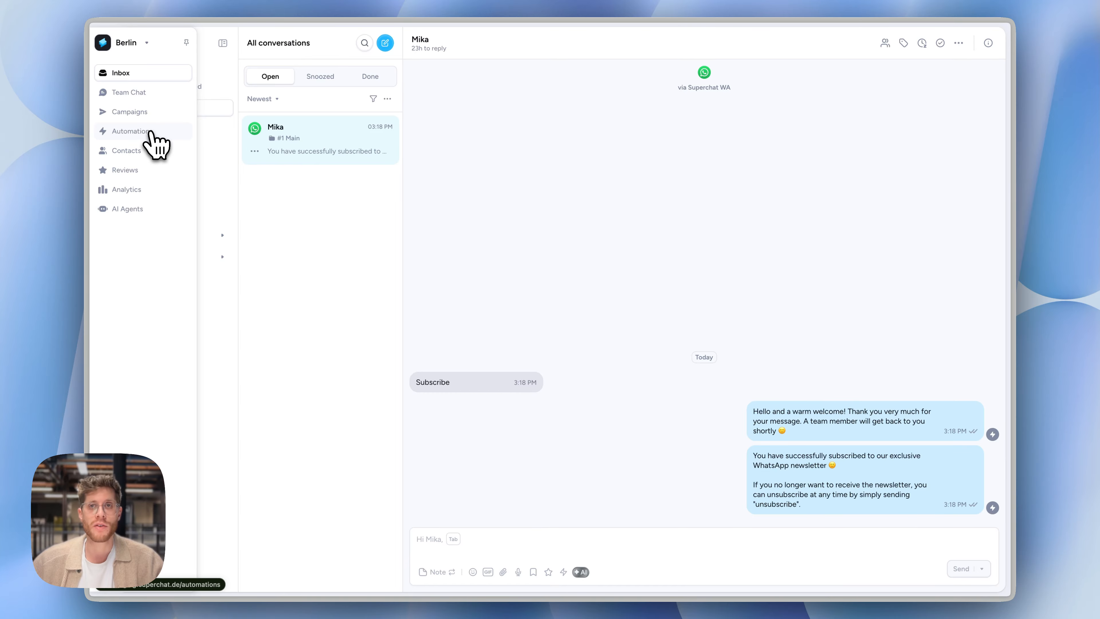
{"action": "left_click", "coordinate": [152, 135]}
{"action": "scroll", "coordinate": [397, 258], "scroll_direction": "down", "scroll_amount": 5}
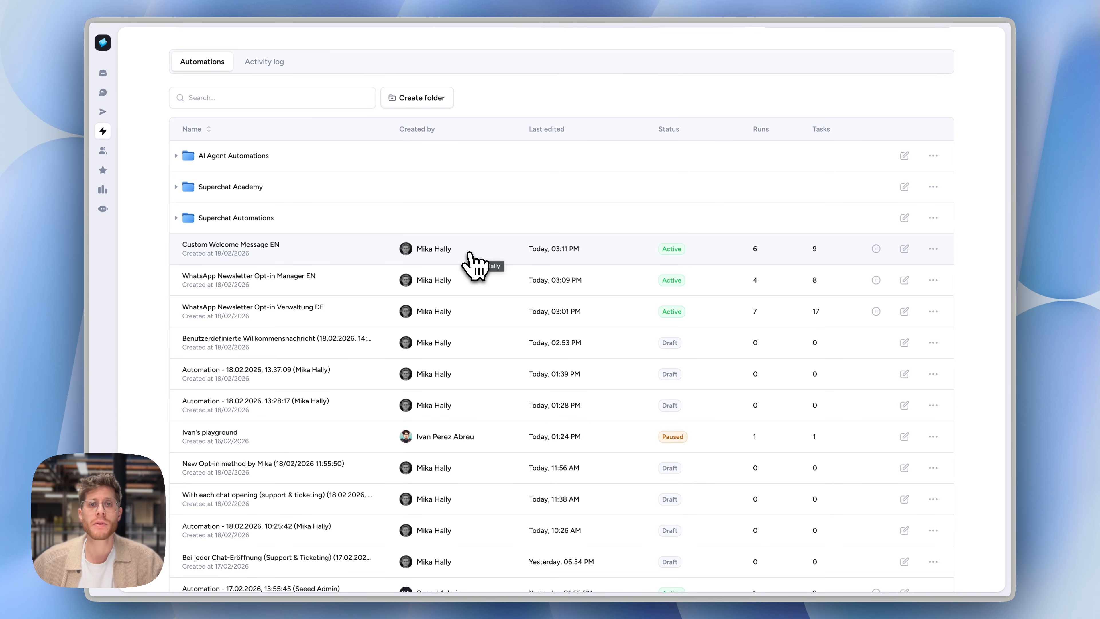
{"action": "left_click", "coordinate": [356, 262]}
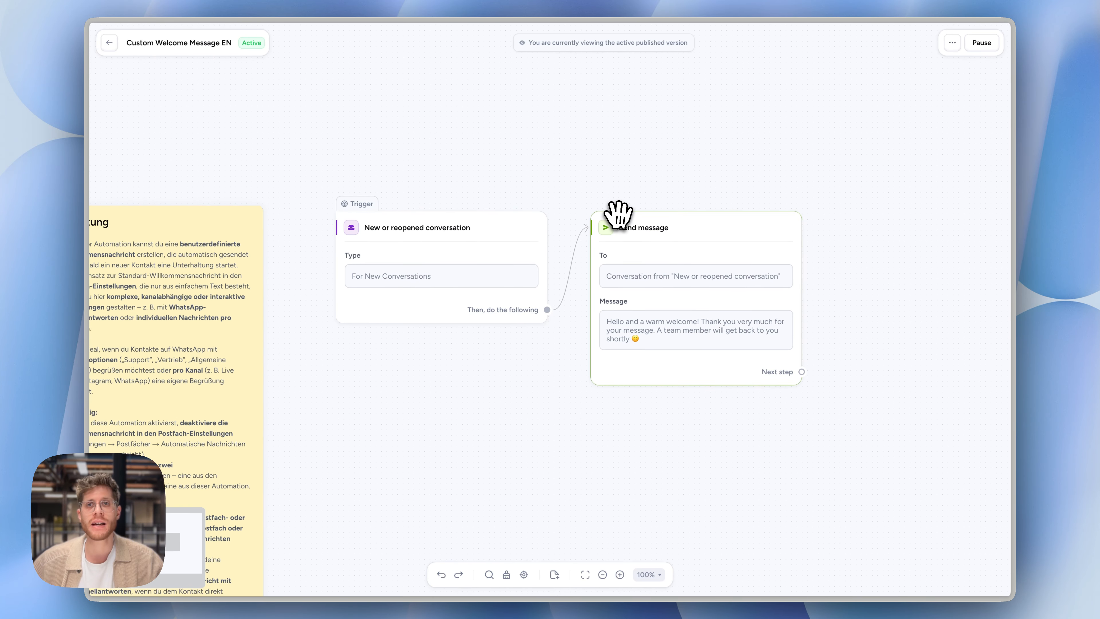
{"action": "mouse_move", "coordinate": [692, 275]}
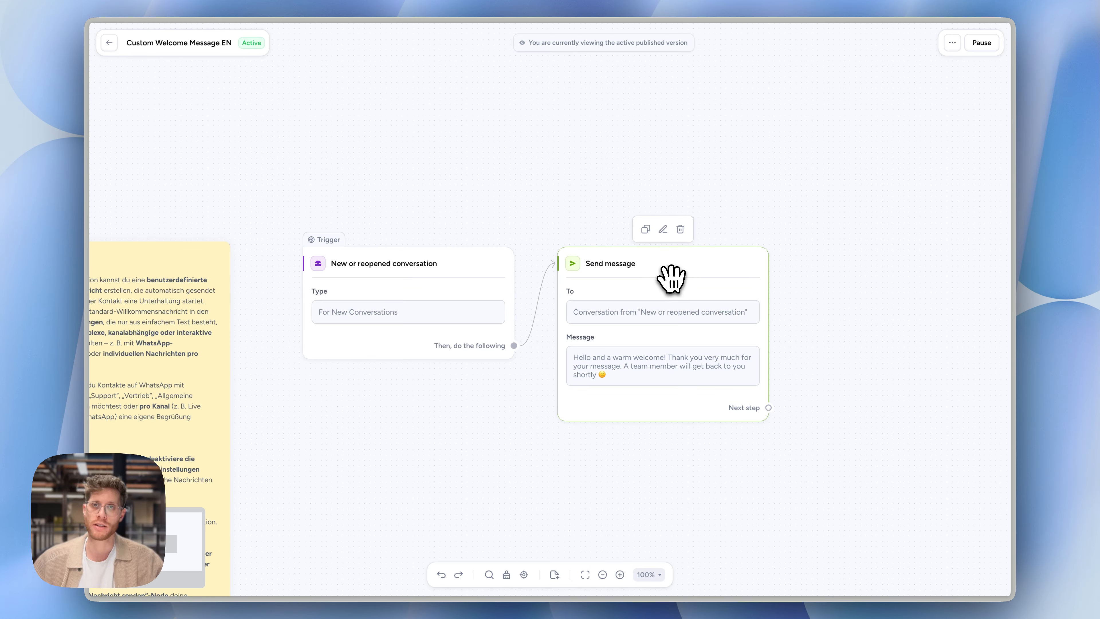
{"action": "left_click_drag", "start_coordinate": [671, 277], "coordinate": [879, 246]}
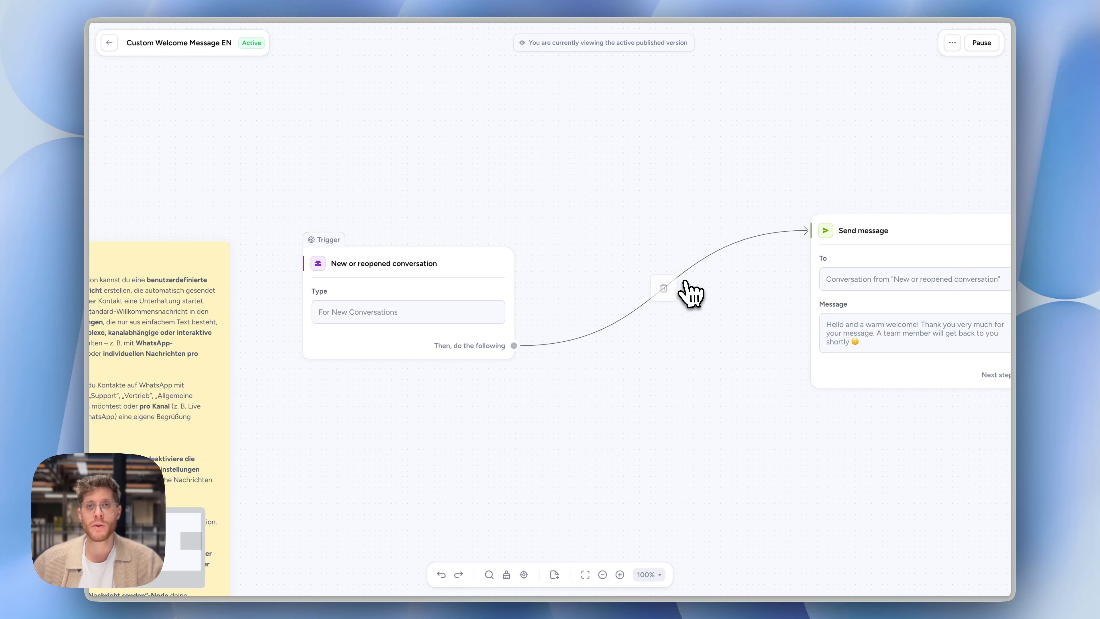
Add a Message content filter following the New or reopened conversation trigger
{"action": "left_click", "coordinate": [513, 345]}
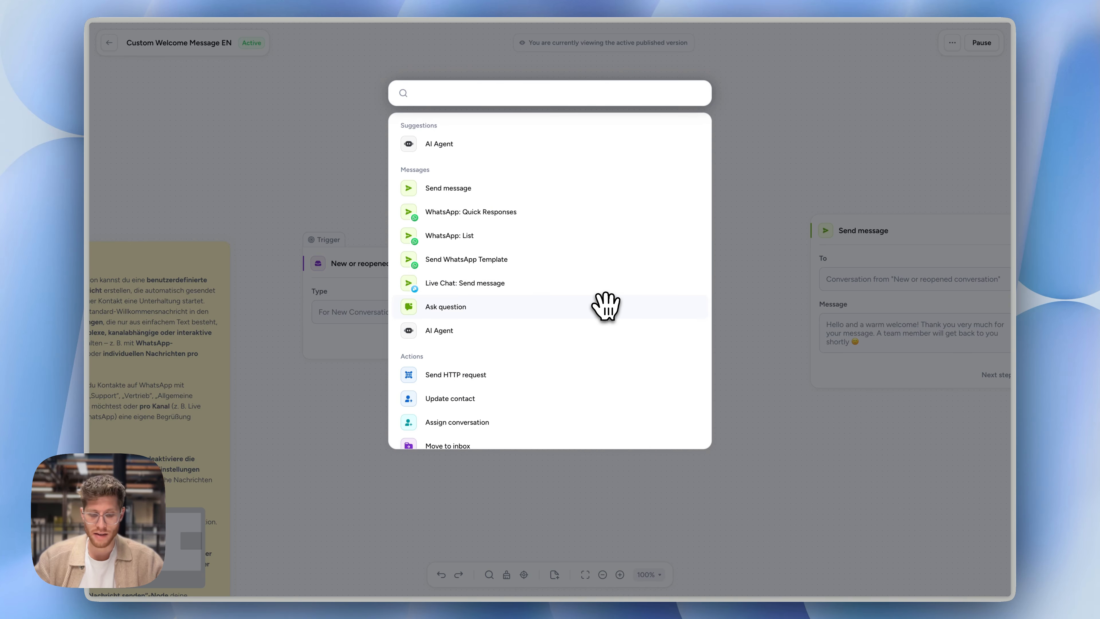
{"action": "type", "text": "fil"}
{"action": "key", "text": "Return"}
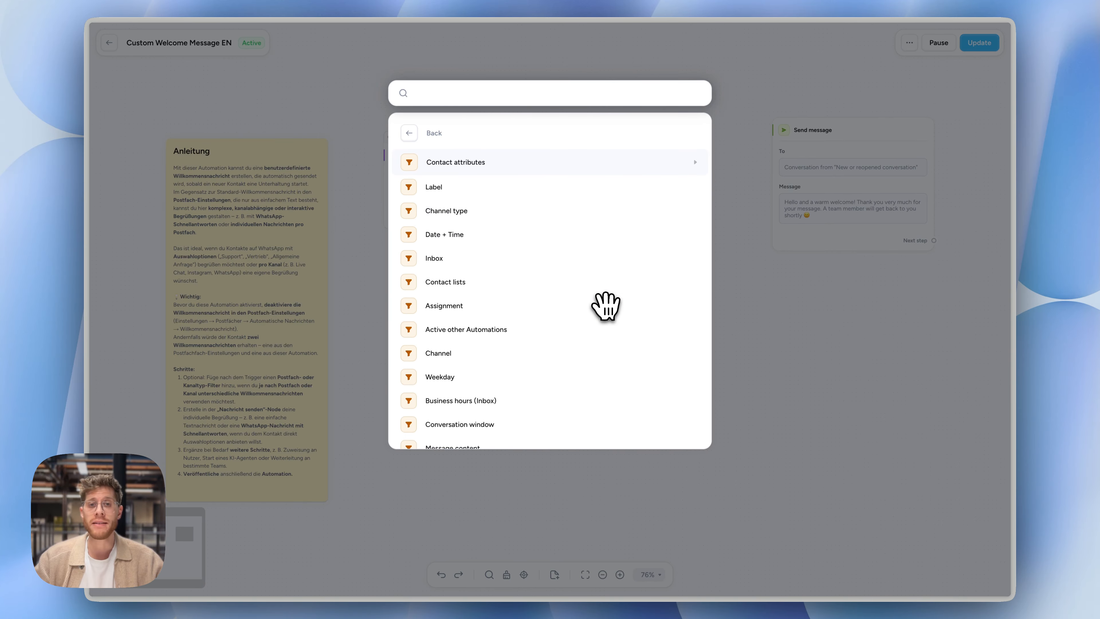
{"action": "type", "text": "messa"}
{"action": "key", "text": "Return"}
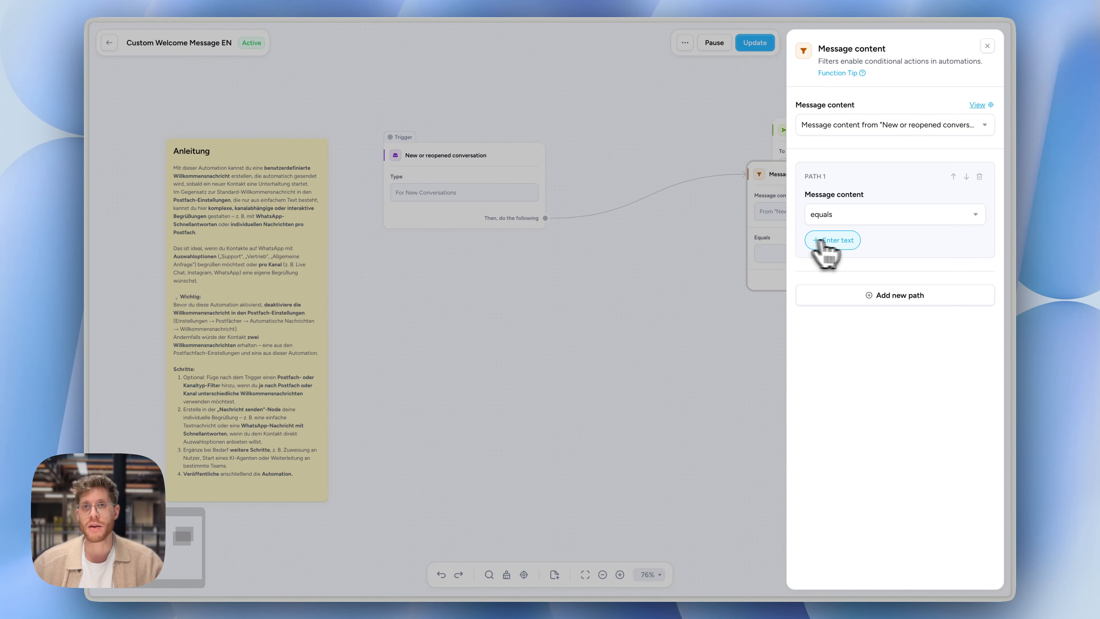
Configure the filter with path 1 equals "subscribe" and an added path 2 equals "unsubscribe"
{"action": "left_click", "coordinate": [842, 242]}
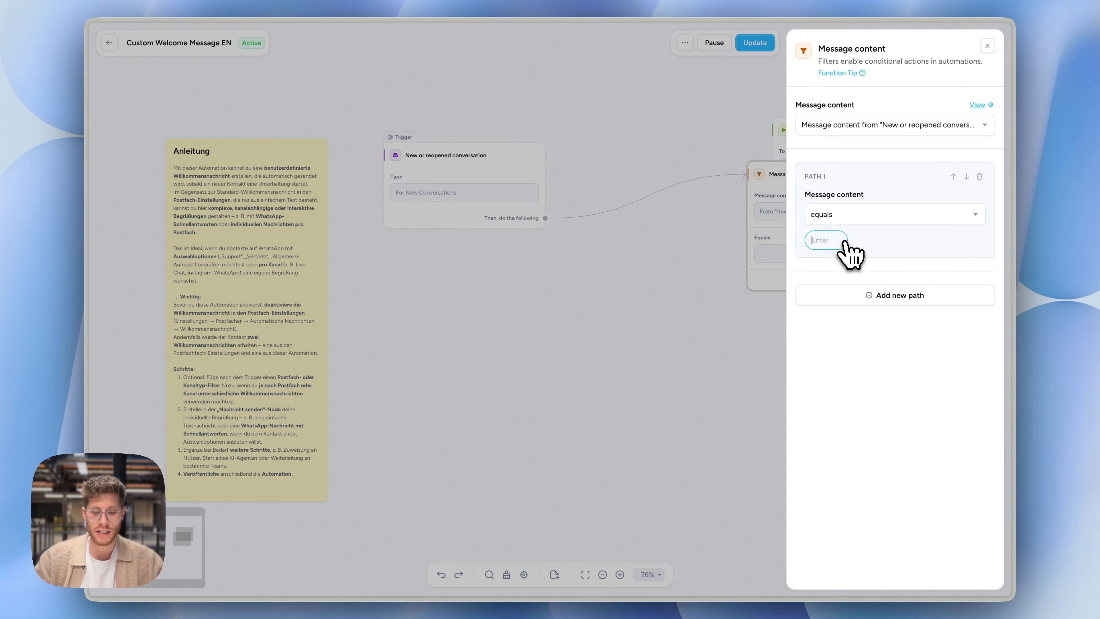
{"action": "type", "text": "s"}
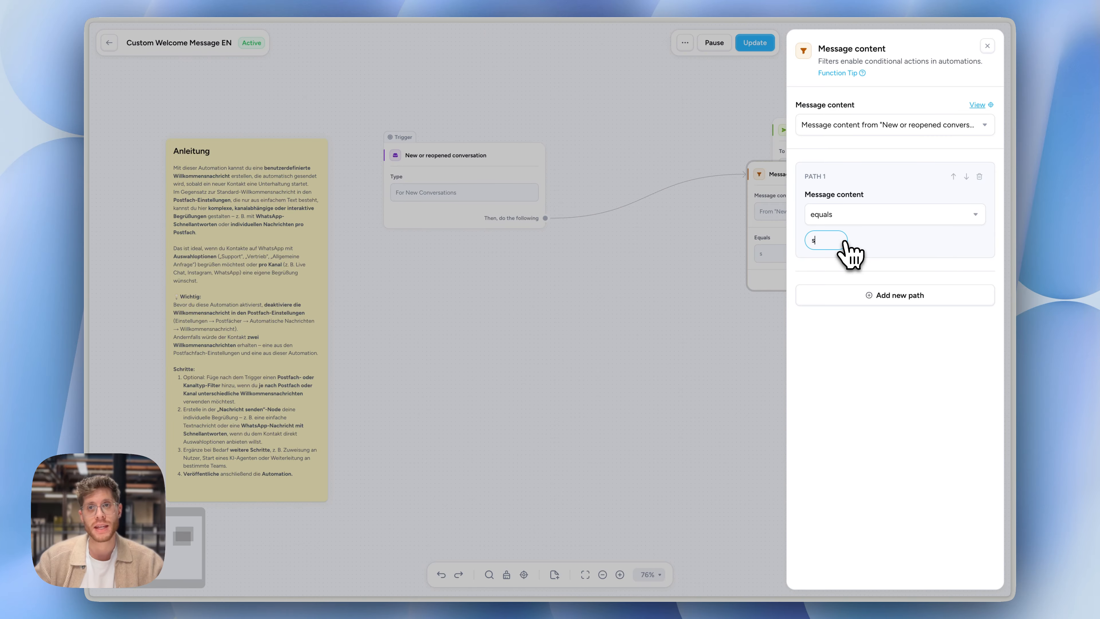
{"action": "type", "text": "cus"}
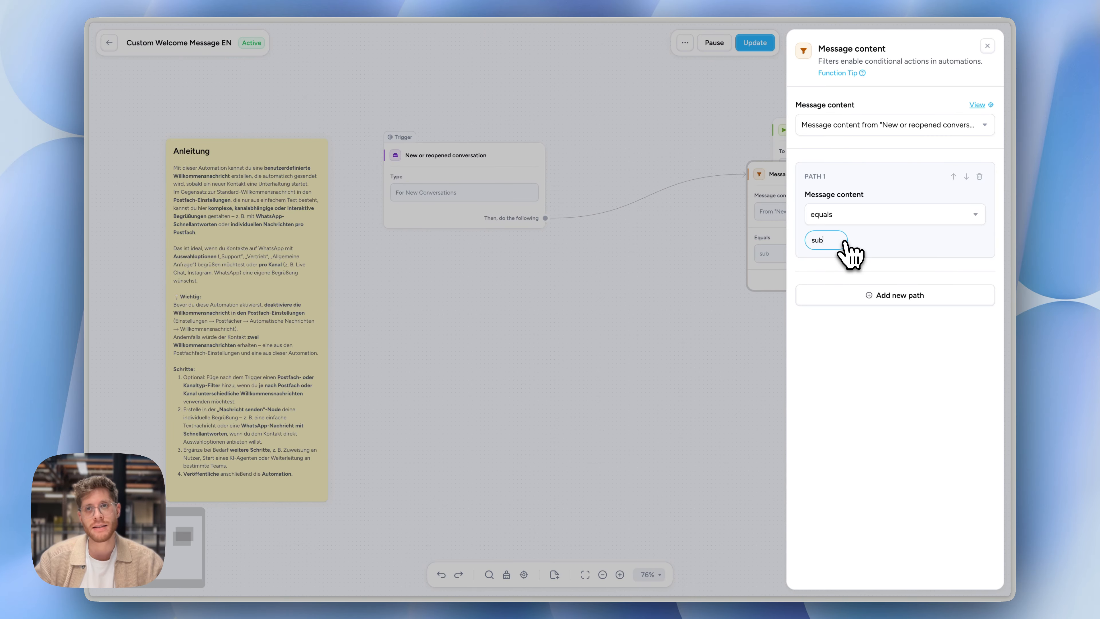
{"action": "type", "text": "scribe"}
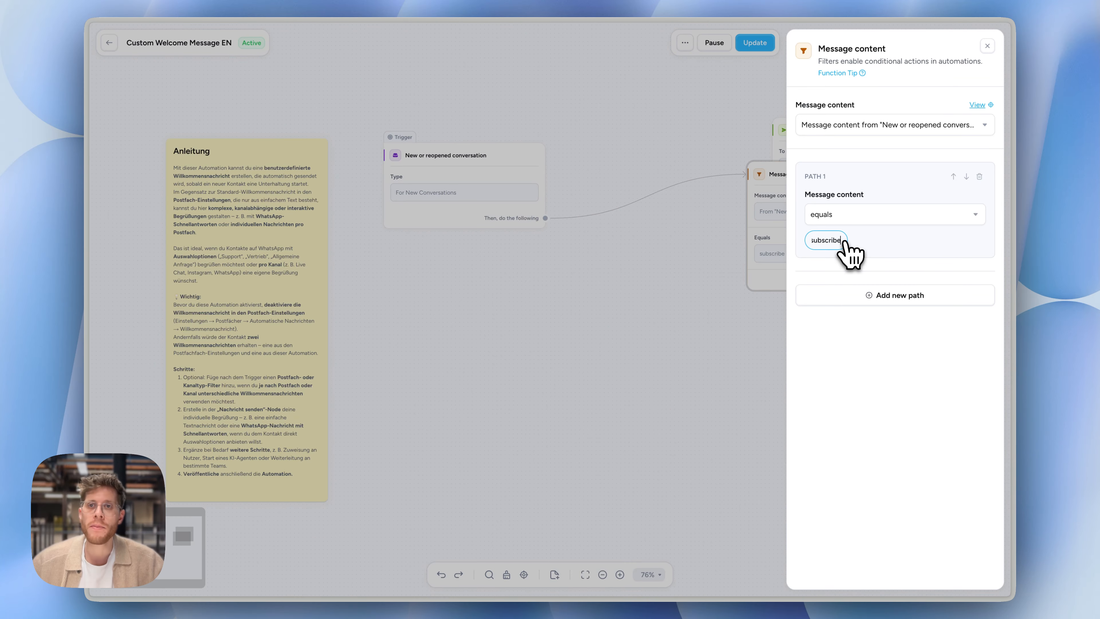
{"action": "left_click", "coordinate": [845, 295]}
{"action": "left_click", "coordinate": [833, 381]}
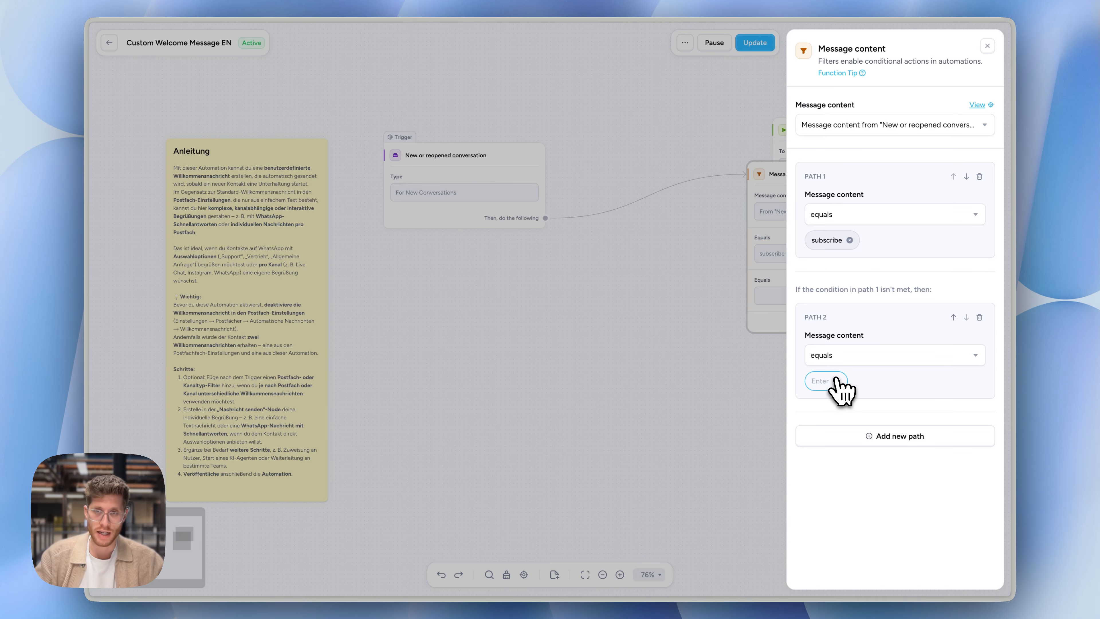
{"action": "type", "text": "unsubscribe"}
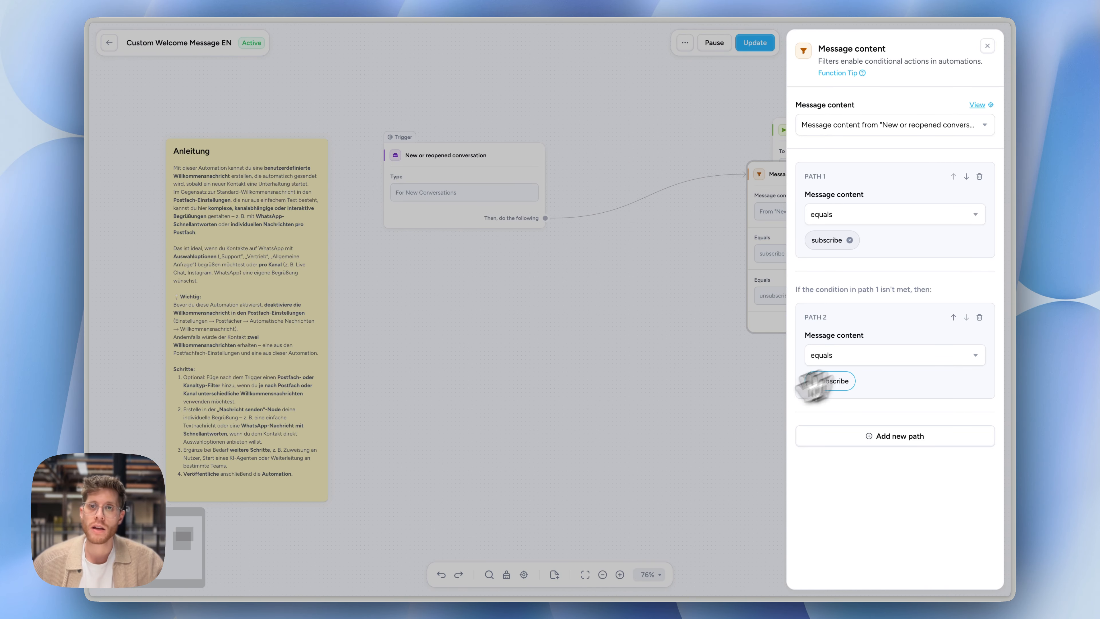
{"action": "left_click", "coordinate": [580, 455]}
Place the filter between trigger and Send message, connect its "If no conditions are met" output to Send message, and tidy up the layout
{"action": "left_click_drag", "start_coordinate": [561, 460], "coordinate": [485, 459]}
{"action": "left_click_drag", "start_coordinate": [784, 285], "coordinate": [615, 248]}
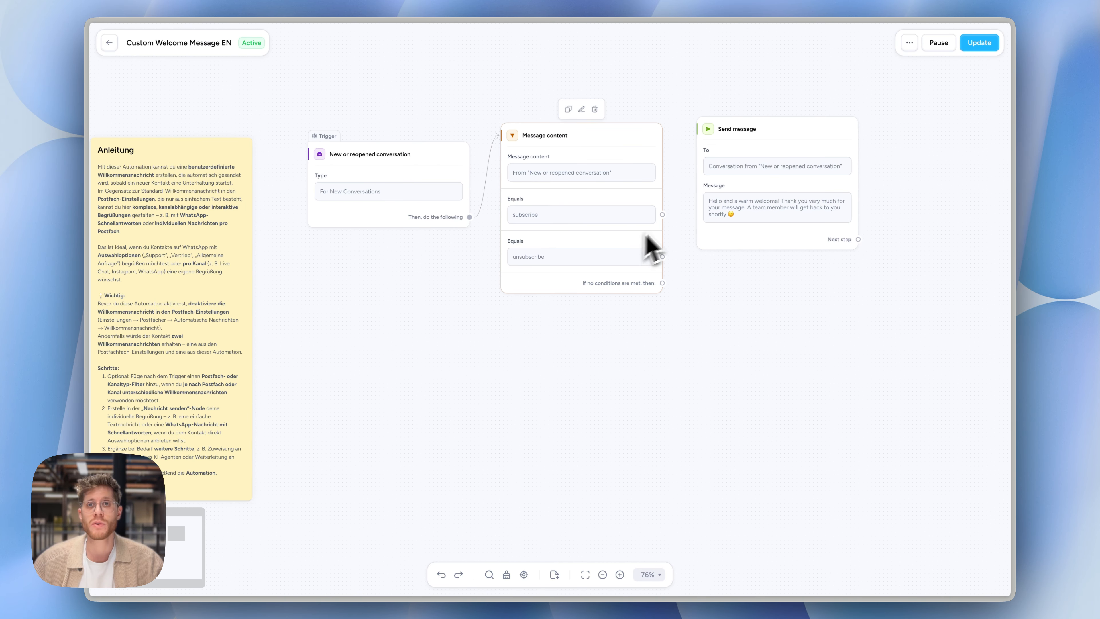
{"action": "left_click_drag", "start_coordinate": [662, 283], "coordinate": [774, 234]}
{"action": "left_click", "coordinate": [506, 574]}
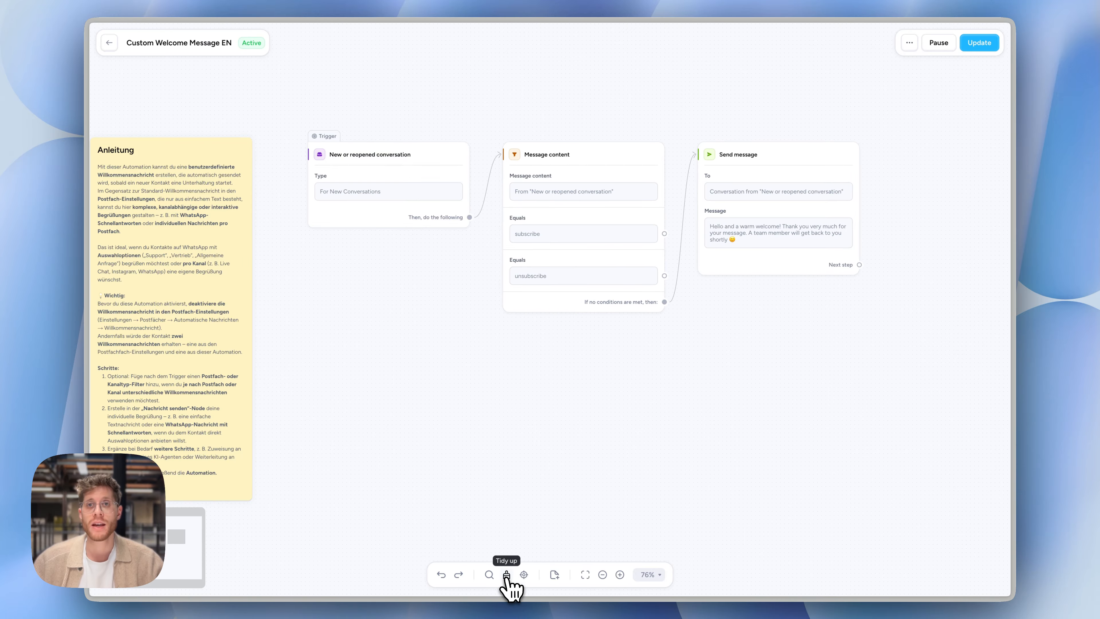
Review the filtered flow and publish the update to the active Custom Welcome Message EN automation
{"action": "scroll", "coordinate": [693, 349], "scroll_direction": "up", "scroll_amount": 5}
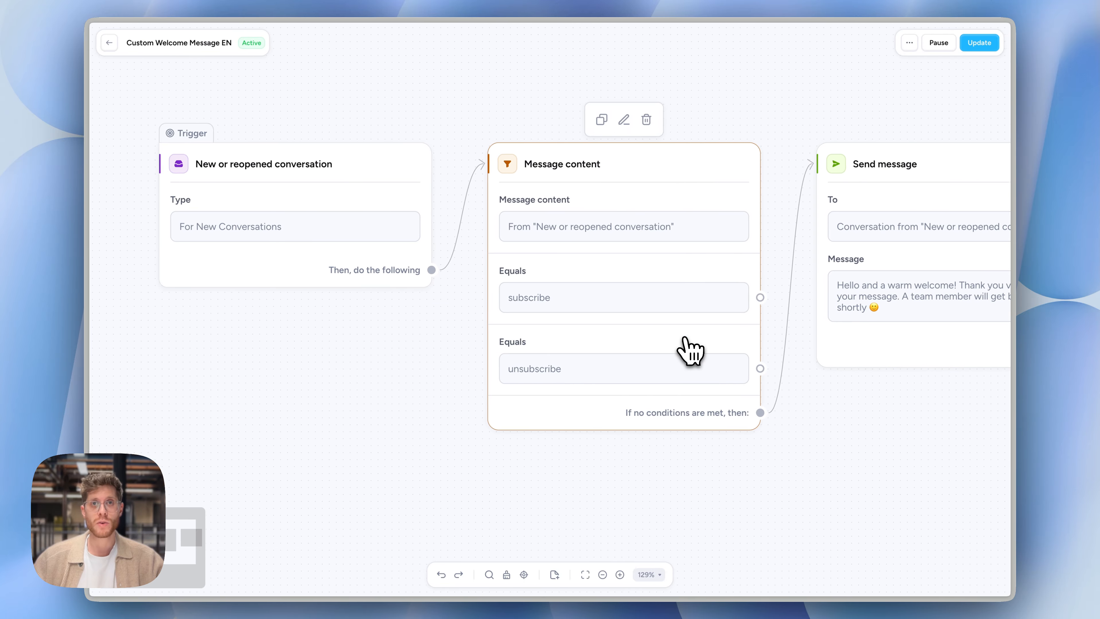
{"action": "scroll", "coordinate": [685, 338], "scroll_direction": "left", "scroll_amount": 1}
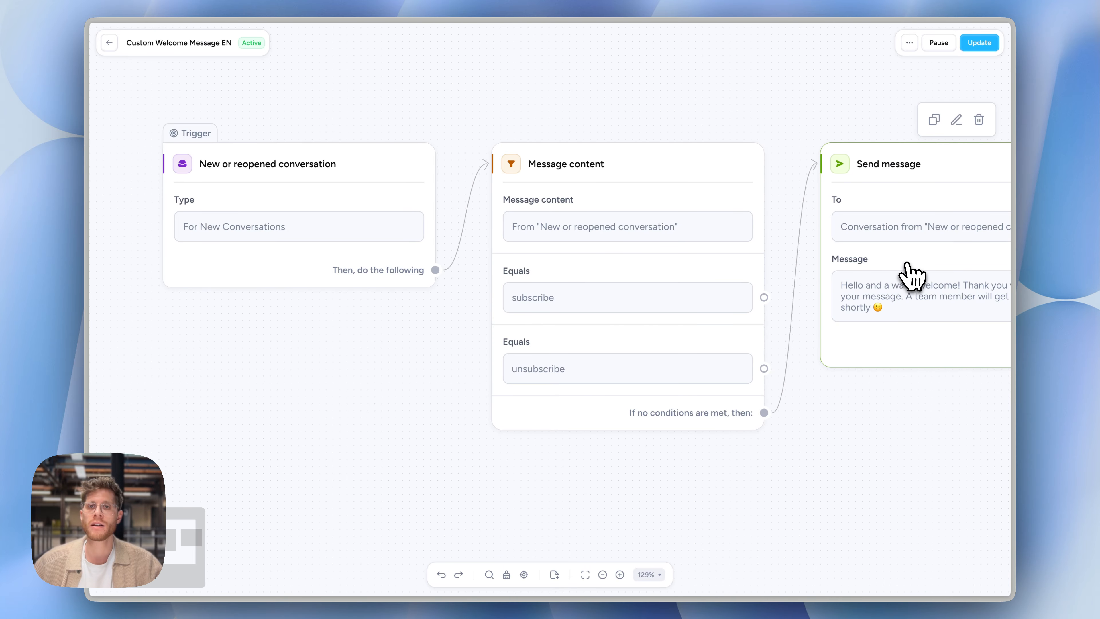
{"action": "left_click", "coordinate": [979, 42]}
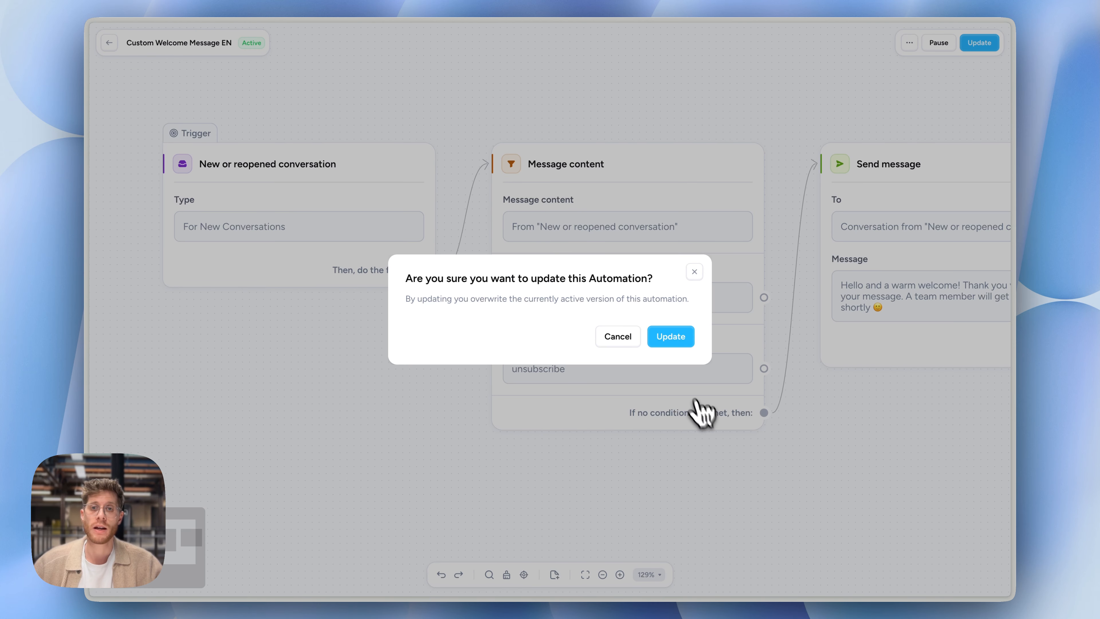
{"action": "left_click", "coordinate": [681, 338]}
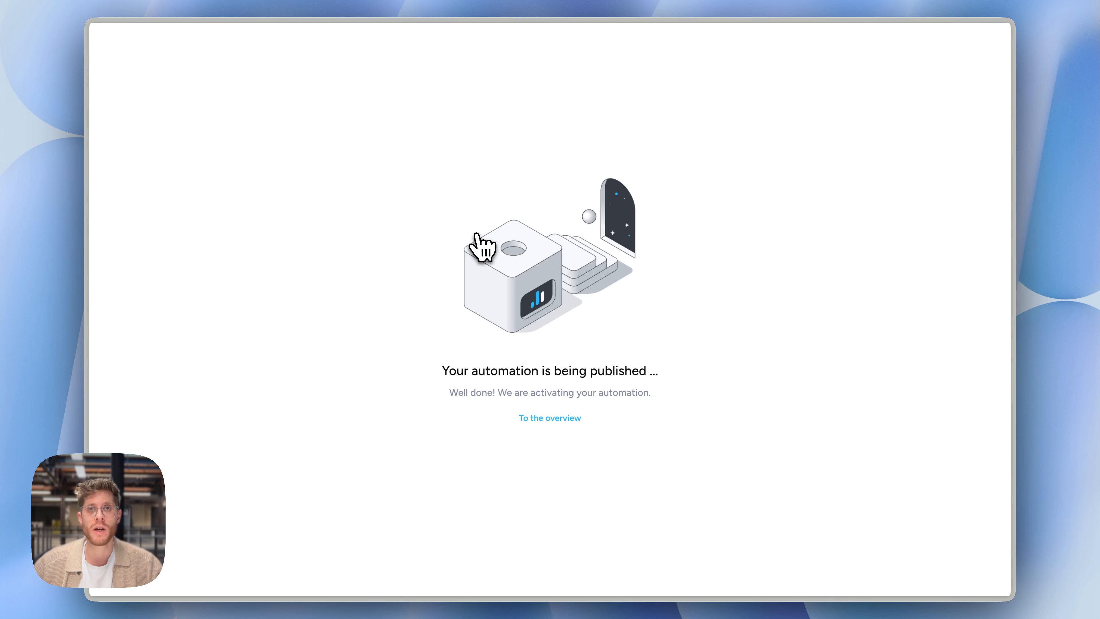
{"action": "mouse_move", "coordinate": [106, 162]}
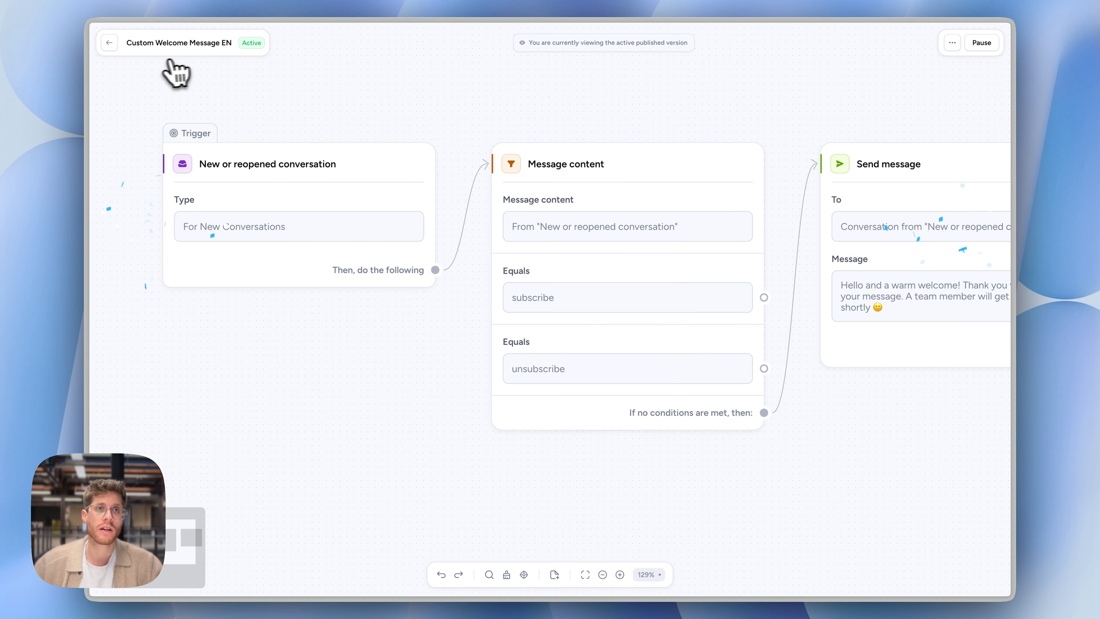
Leave the automation editor and permanently delete the open WhatsApp test conversation from the inbox
{"action": "left_click", "coordinate": [112, 46]}
{"action": "left_click", "coordinate": [103, 72]}
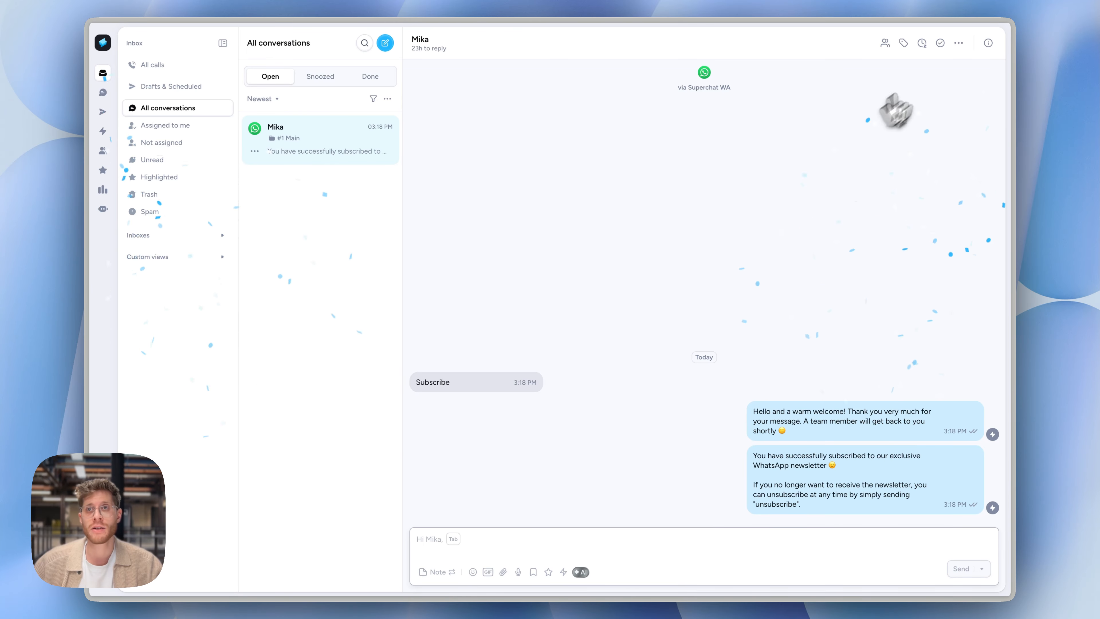
{"action": "left_click", "coordinate": [959, 42]}
{"action": "left_click", "coordinate": [931, 263]}
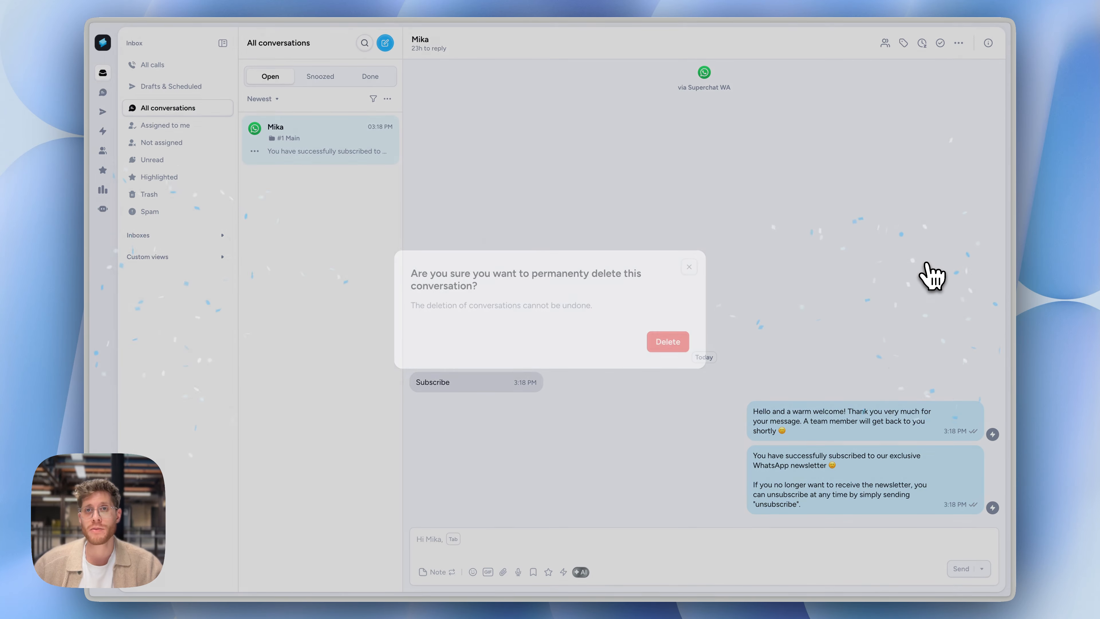
{"action": "left_click", "coordinate": [687, 343]}
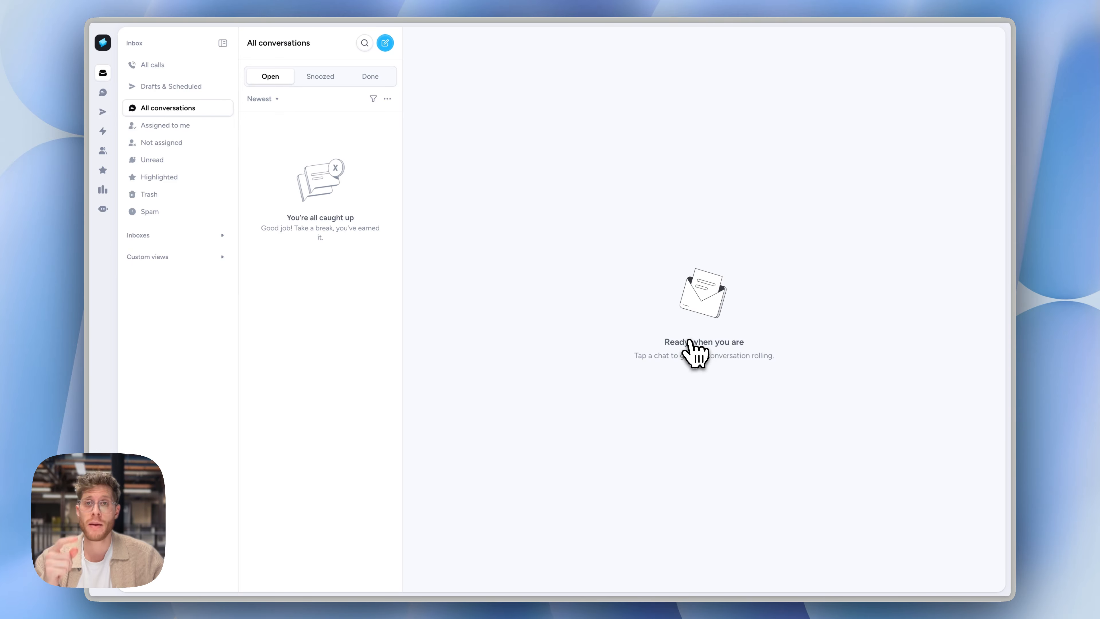
Open the new WhatsApp test conversation and check which automated replies follow the "Subscribe" message
{"action": "left_click", "coordinate": [330, 152]}
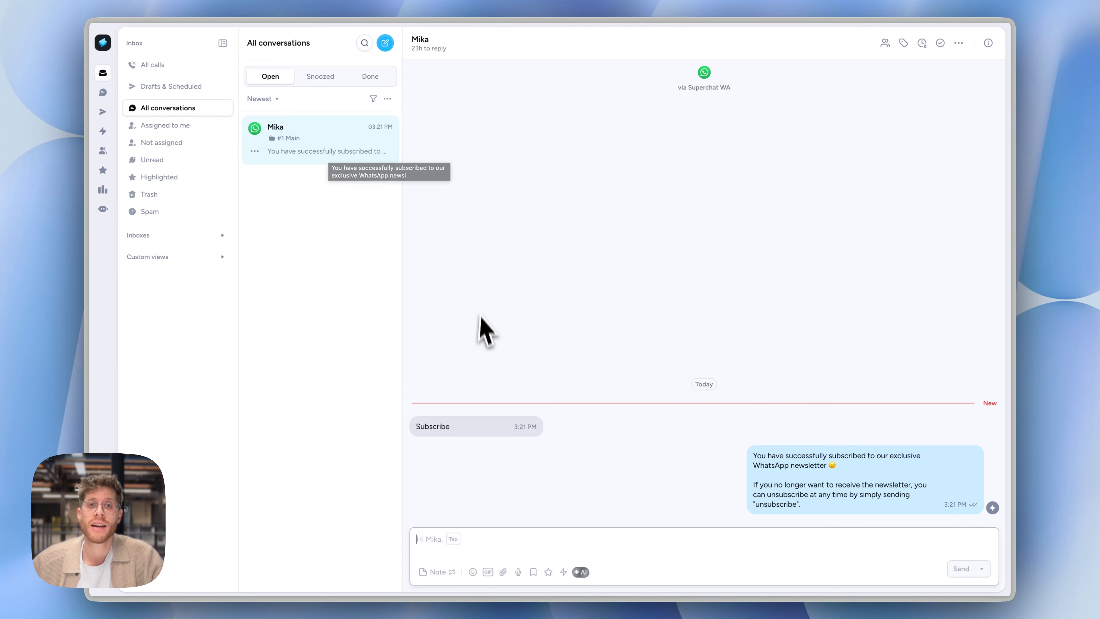
{"action": "double_click", "coordinate": [440, 426]}
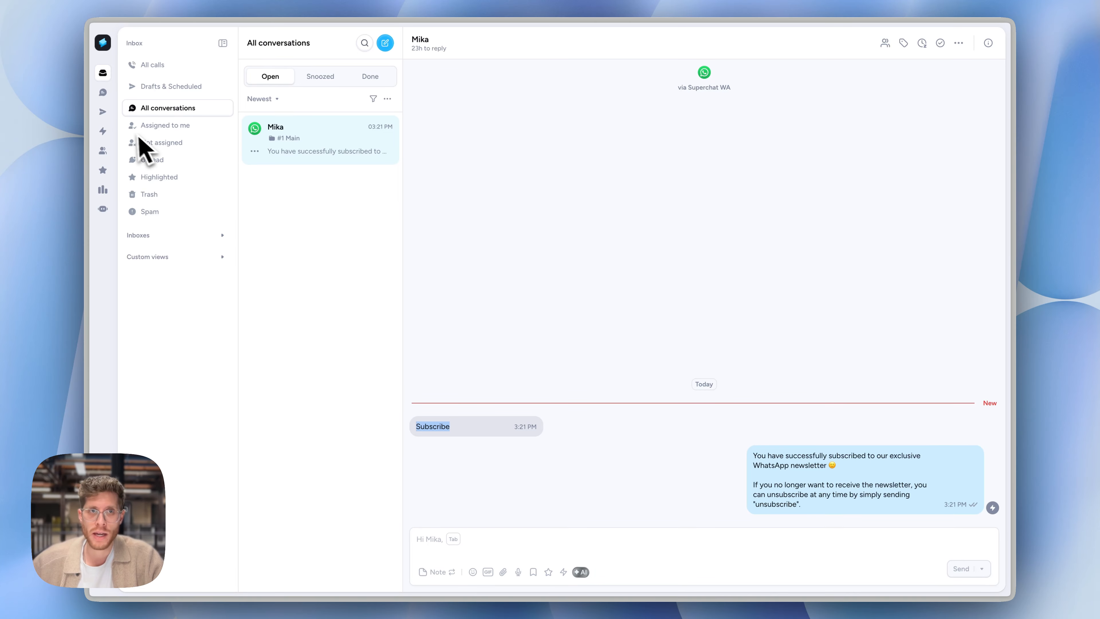
Reopen the Custom Welcome Message EN automation and delete its Message content filter
{"action": "left_click", "coordinate": [122, 132]}
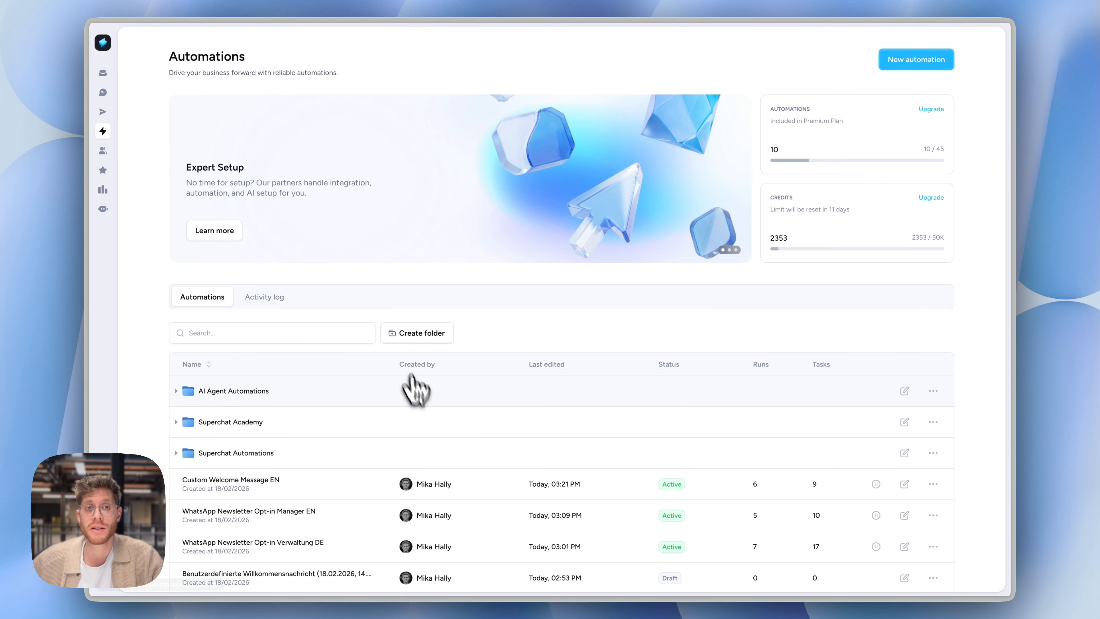
{"action": "left_click", "coordinate": [359, 501]}
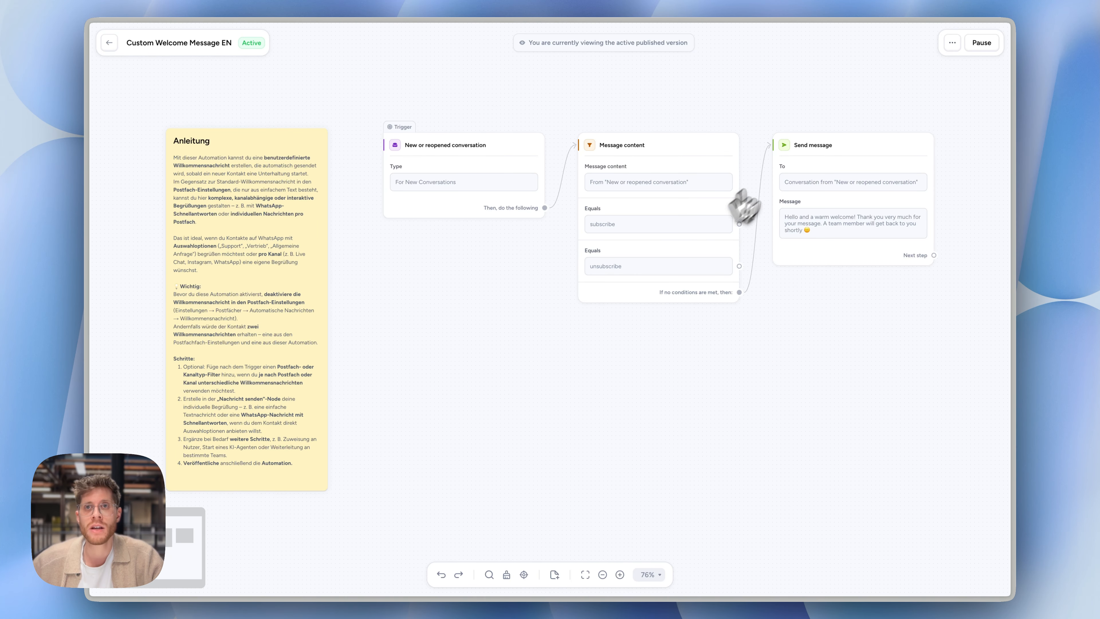
{"action": "left_click", "coordinate": [722, 223]}
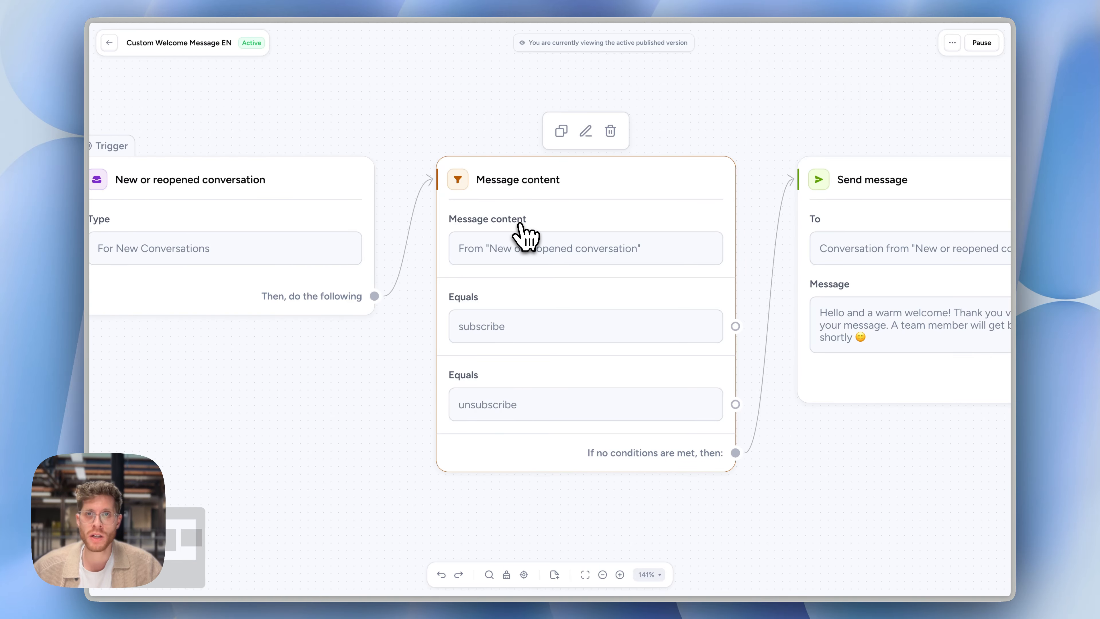
{"action": "scroll", "coordinate": [521, 224], "scroll_direction": "down", "scroll_amount": 5}
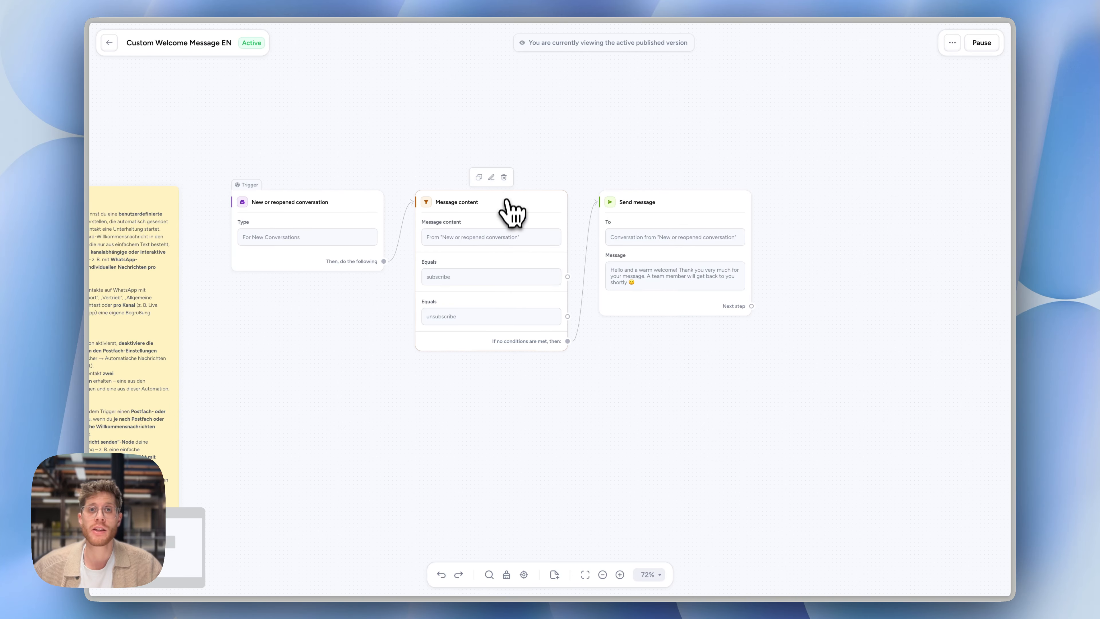
{"action": "left_click", "coordinate": [503, 177]}
{"action": "left_click_drag", "start_coordinate": [243, 286], "coordinate": [486, 240]}
{"action": "scroll", "coordinate": [590, 270], "scroll_direction": "right", "scroll_amount": 3}
{"action": "scroll", "coordinate": [602, 275], "scroll_direction": "up", "scroll_amount": 3}
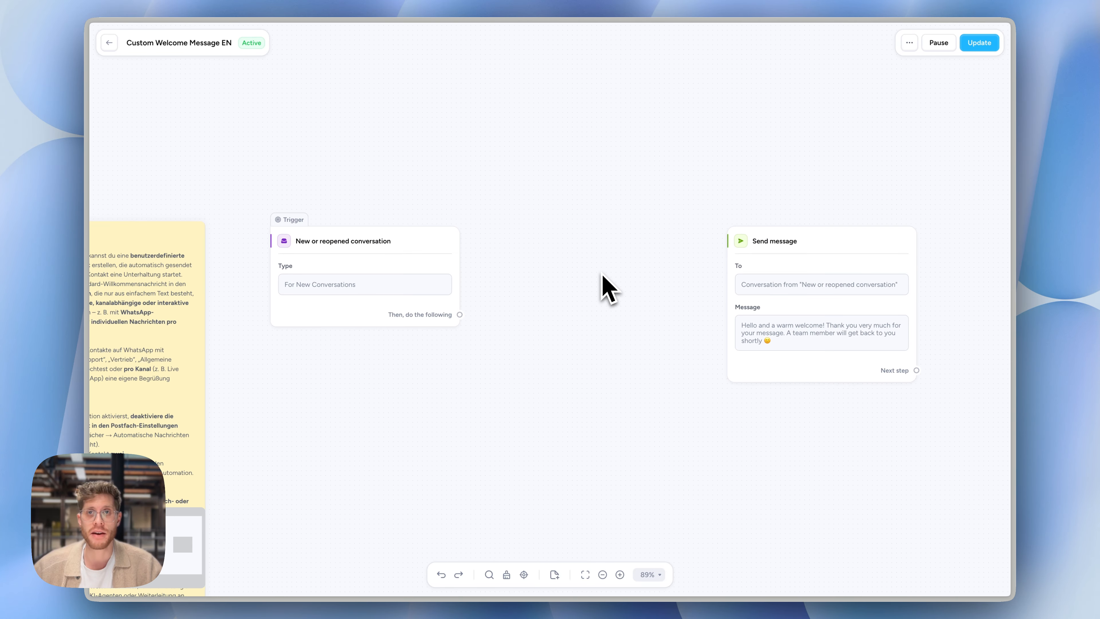
Add an Active other Automations filter following the New or reopened conversation trigger
{"action": "left_click_drag", "start_coordinate": [460, 315], "coordinate": [511, 288]}
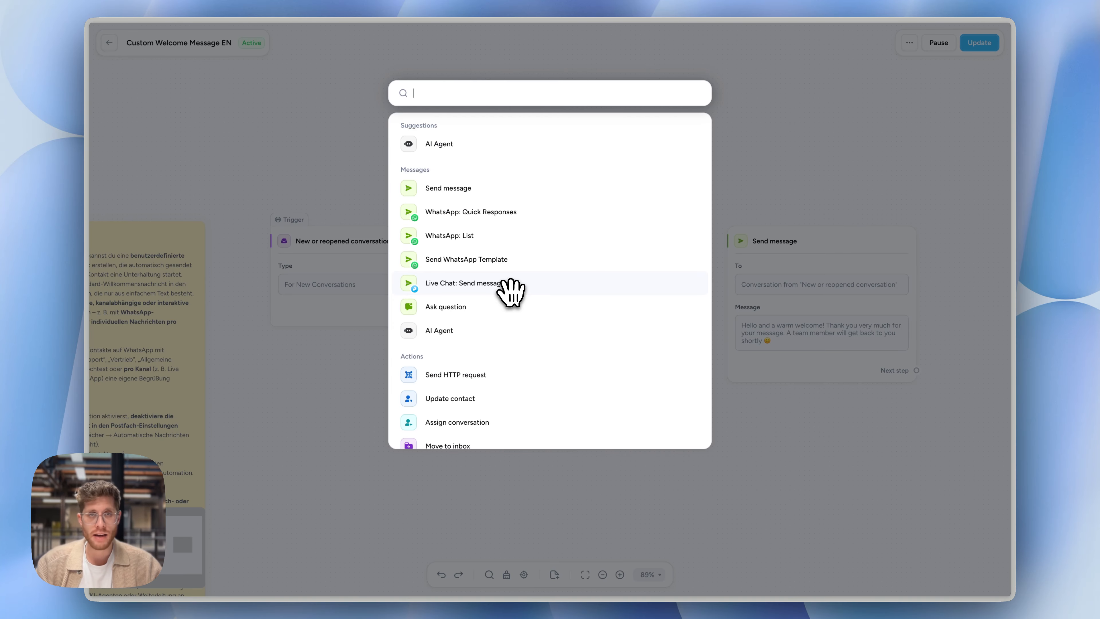
{"action": "type", "text": "filt"}
{"action": "key", "text": "Return"}
{"action": "type", "text": "active"}
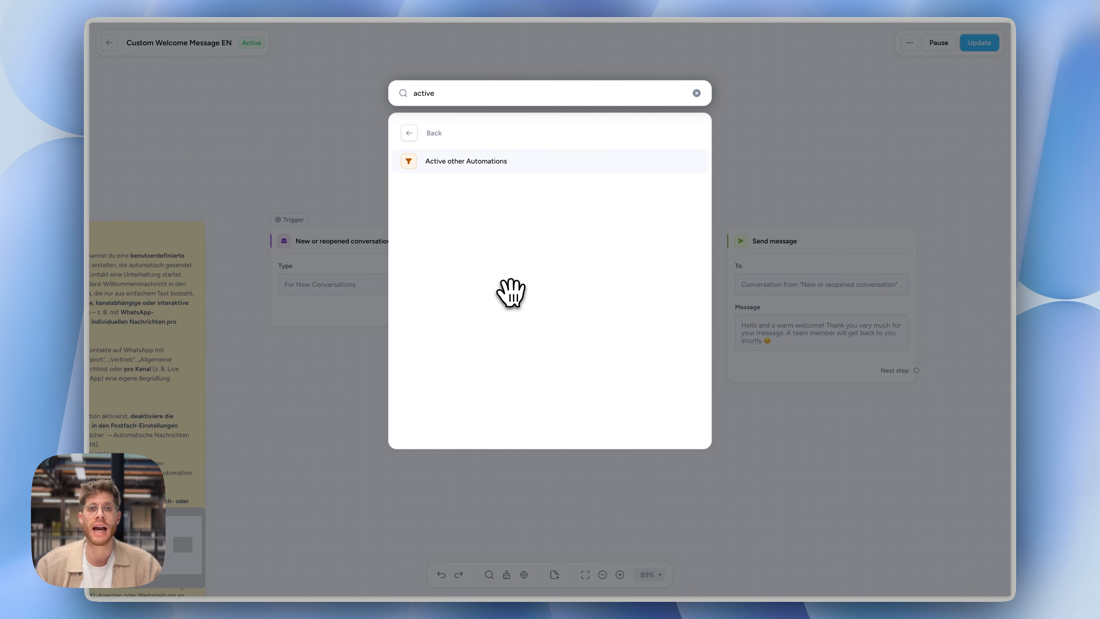
{"action": "key", "text": "Return"}
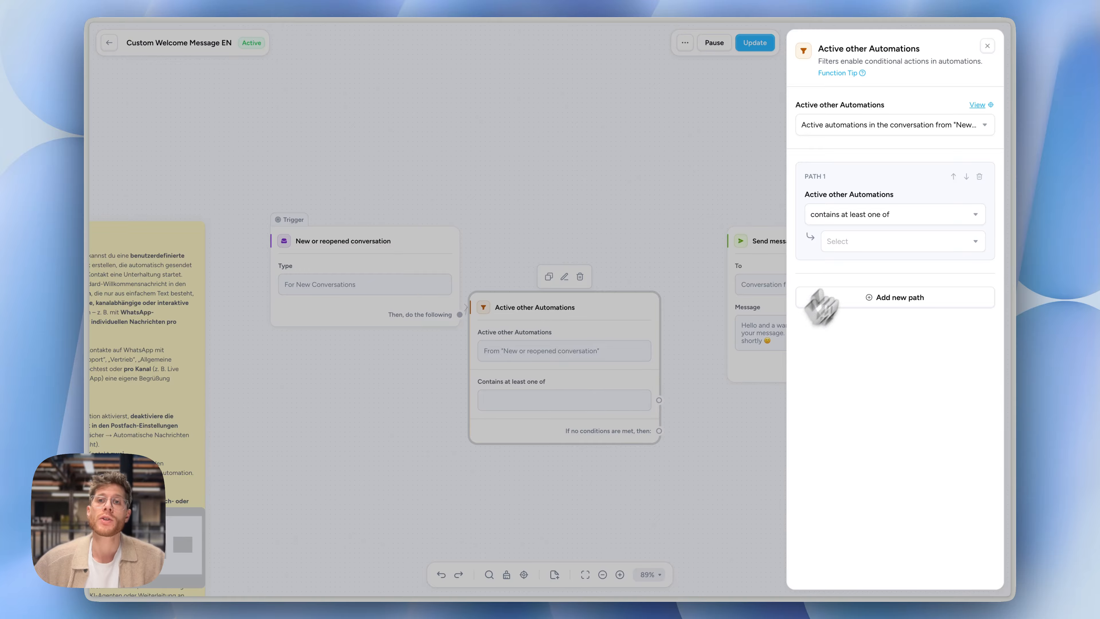
Set the filter's path 1 to "doesn't contain any of" with the WhatsApp Newsletter Opt-in Manager EN automation
{"action": "left_click", "coordinate": [886, 219]}
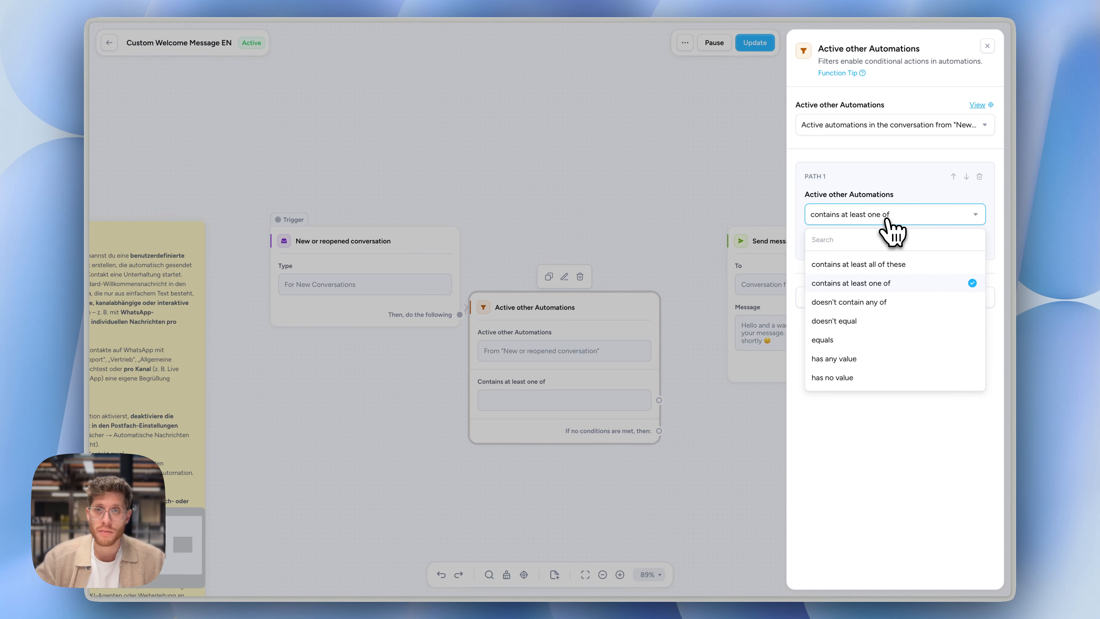
{"action": "type", "text": "not"}
{"action": "key", "text": "super+a"}
{"action": "key", "text": "BackSpace"}
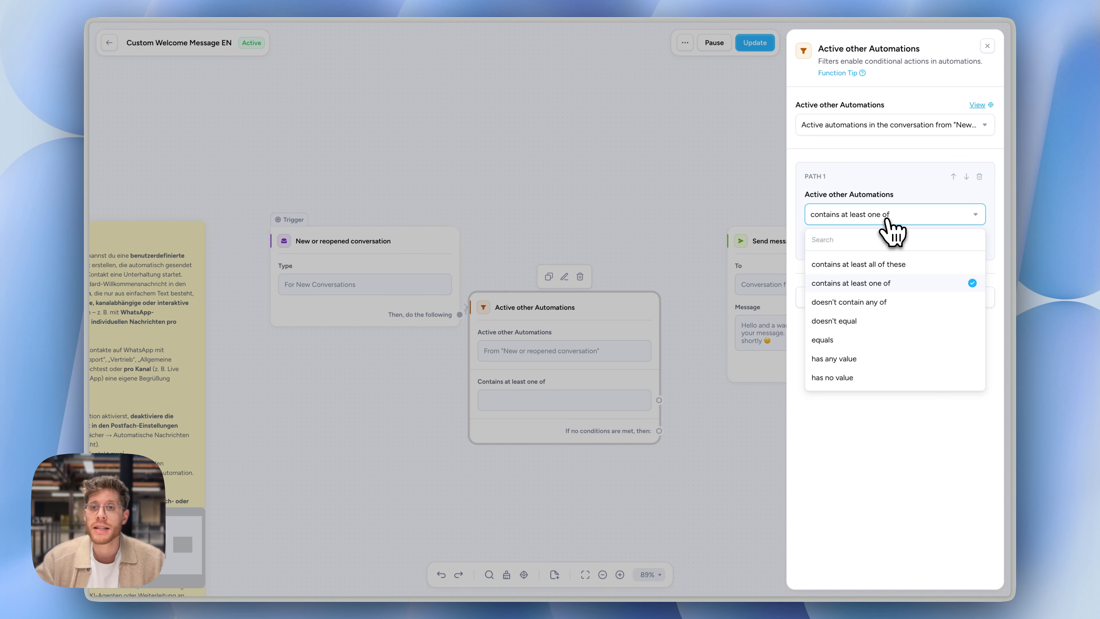
{"action": "left_click", "coordinate": [891, 304]}
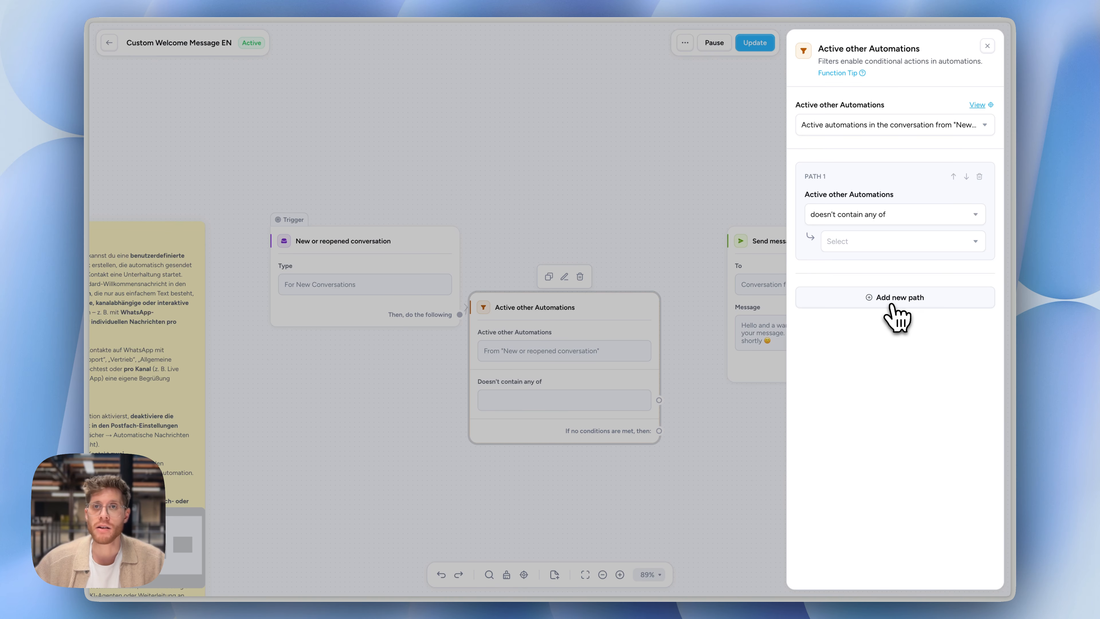
{"action": "left_click", "coordinate": [884, 240]}
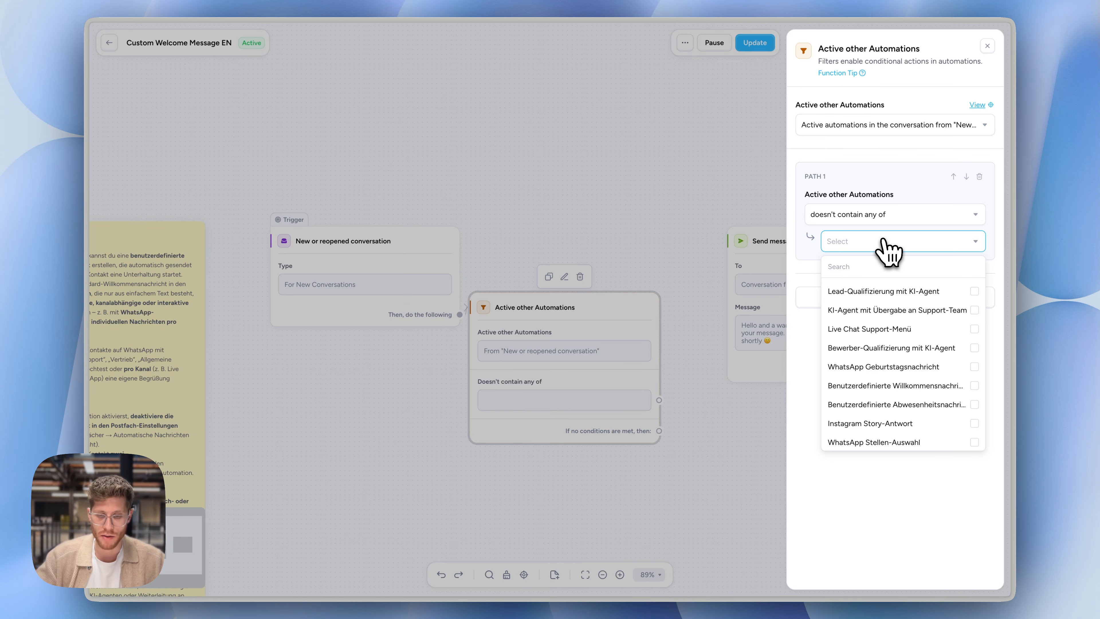
{"action": "type", "text": "opt-in"}
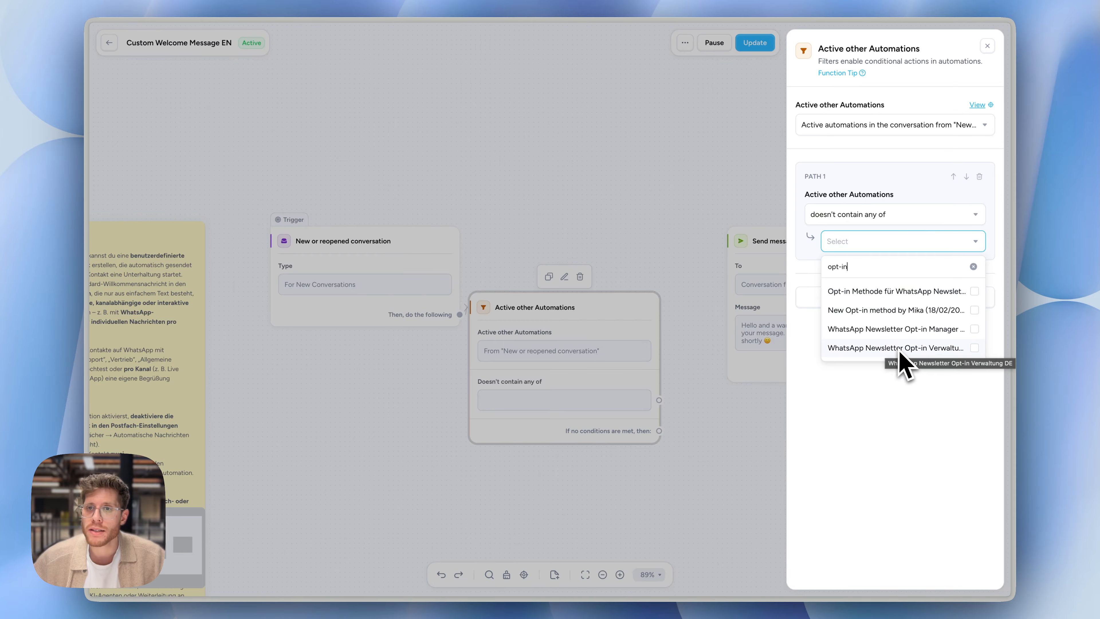
{"action": "left_click", "coordinate": [907, 331]}
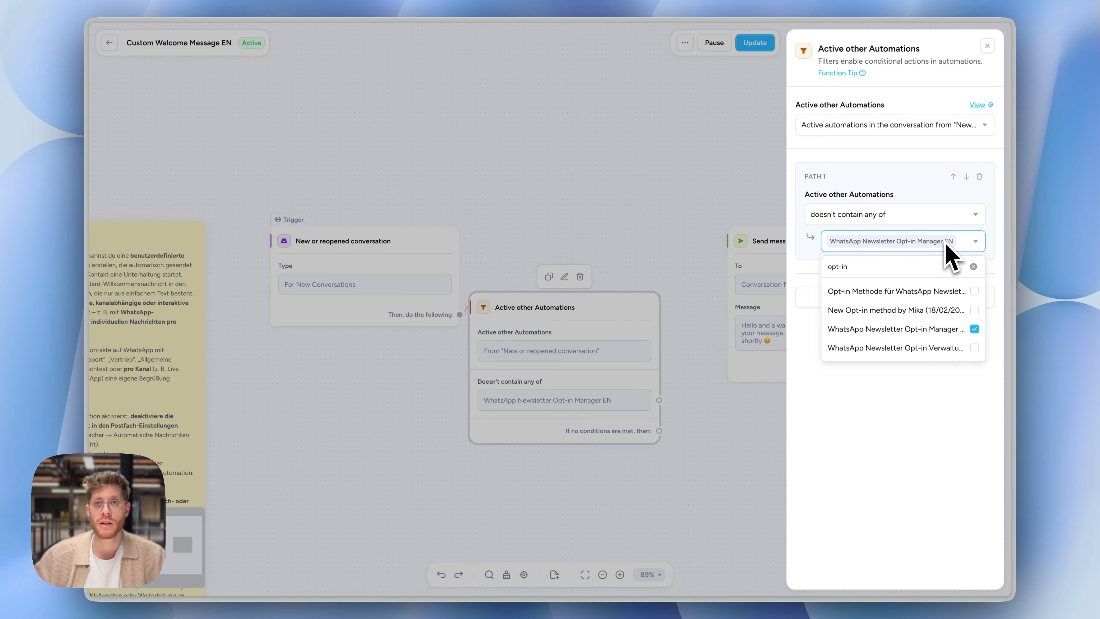
{"action": "left_click", "coordinate": [919, 448]}
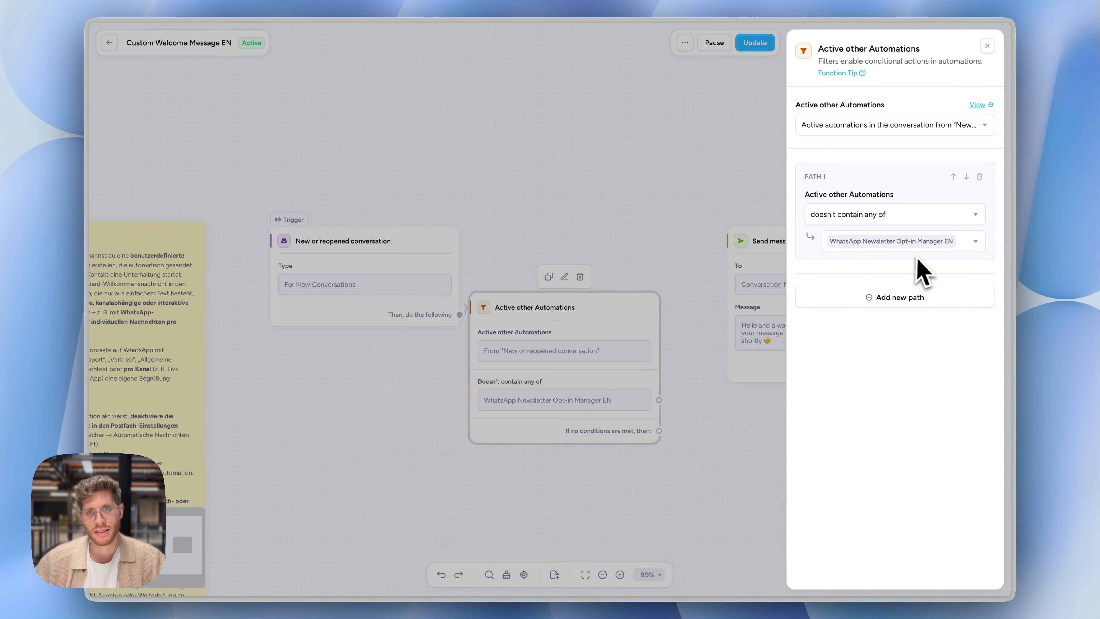
Connect the filter's "Doesn't contain any of" output to Send message and tidy up the flow layout
{"action": "left_click_drag", "start_coordinate": [659, 399], "coordinate": [769, 316]}
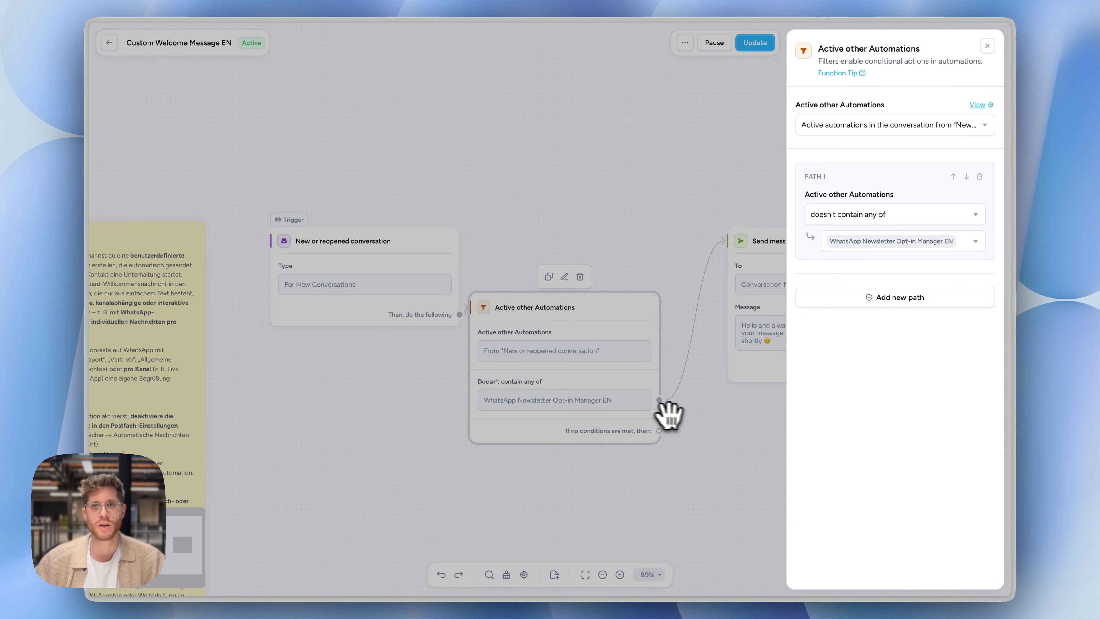
{"action": "left_click", "coordinate": [506, 574]}
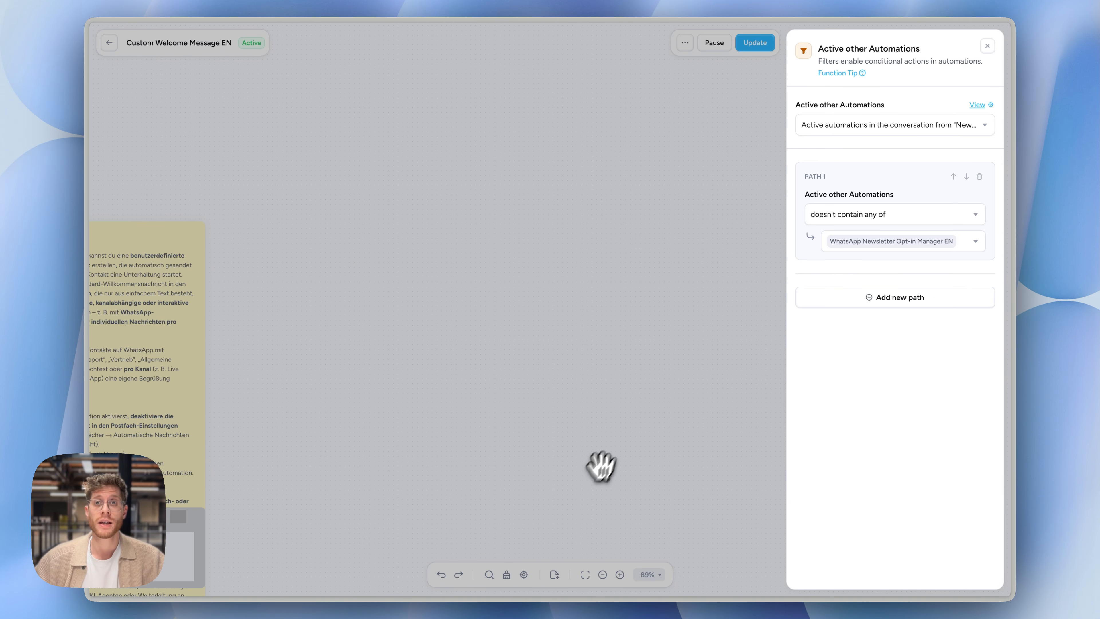
{"action": "left_click", "coordinate": [675, 310]}
{"action": "scroll", "coordinate": [689, 281], "scroll_direction": "right", "scroll_amount": 1}
{"action": "scroll", "coordinate": [689, 280], "scroll_direction": "down", "scroll_amount": 5}
{"action": "scroll", "coordinate": [690, 280], "scroll_direction": "up", "scroll_amount": 4}
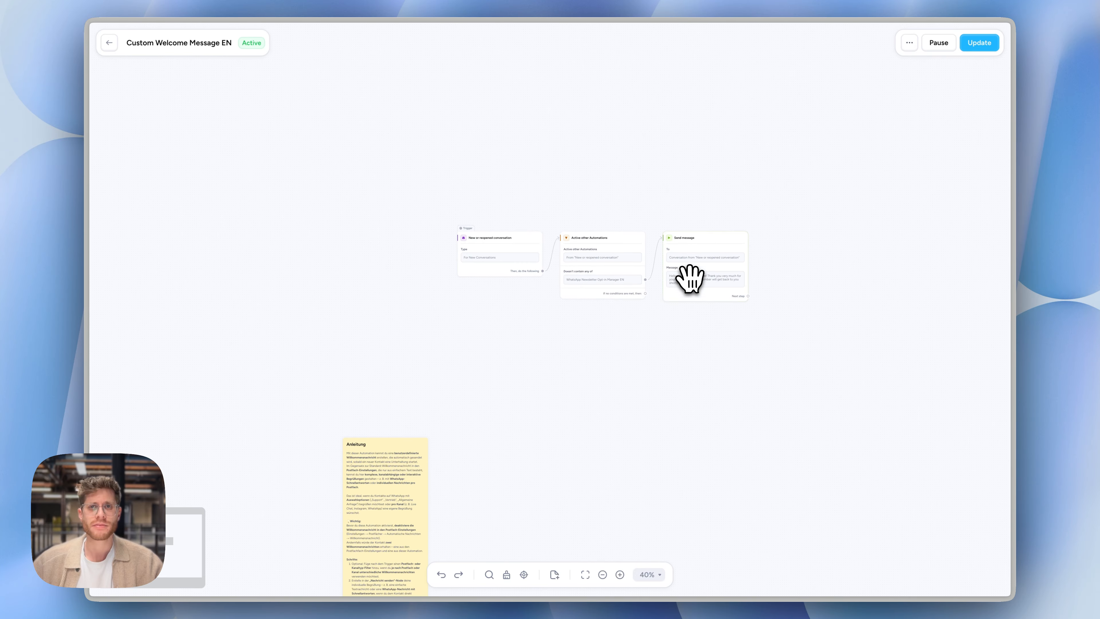
Move the yellow Anleitung note up beside the New or reopened conversation trigger
{"action": "left_click_drag", "start_coordinate": [422, 484], "coordinate": [427, 276]}
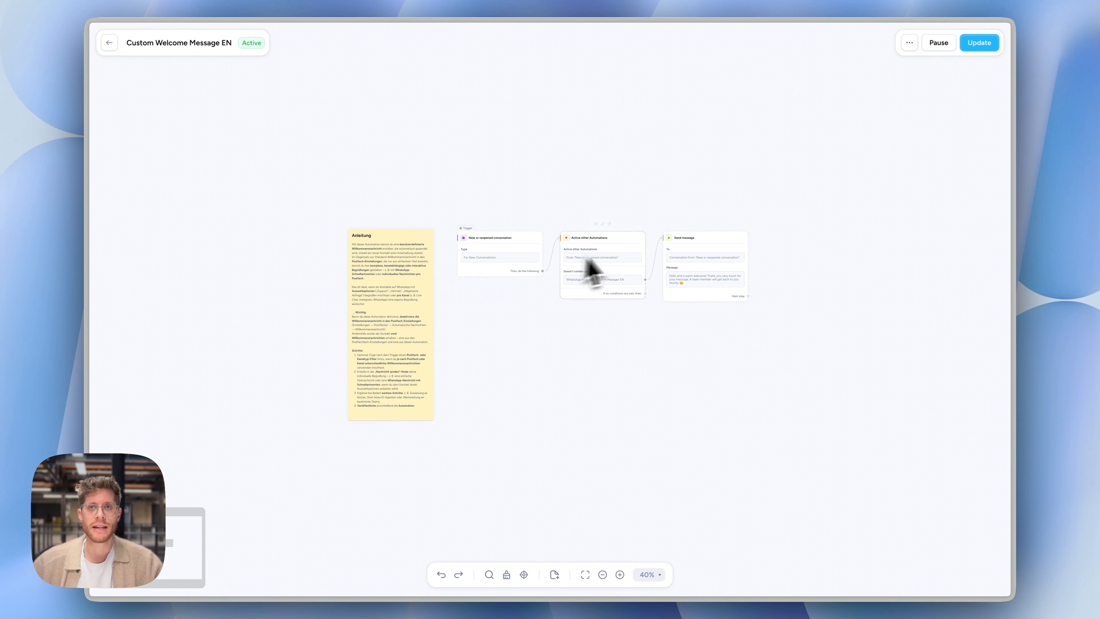
{"action": "scroll", "coordinate": [633, 260], "scroll_direction": "up", "scroll_amount": 8}
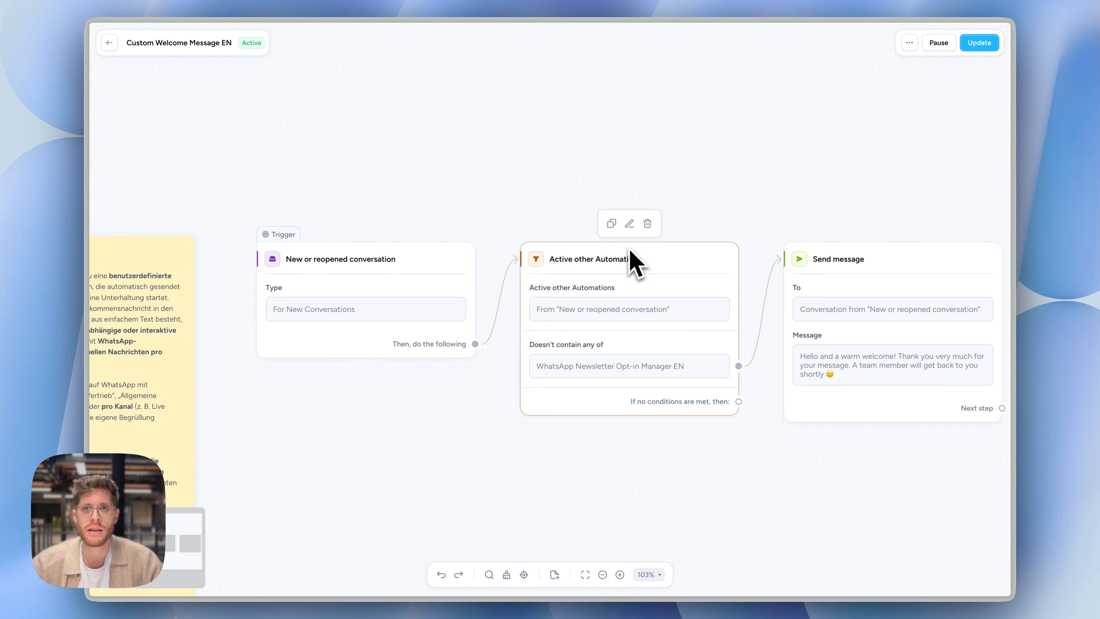
{"action": "scroll", "coordinate": [630, 249], "scroll_direction": "right", "scroll_amount": 1}
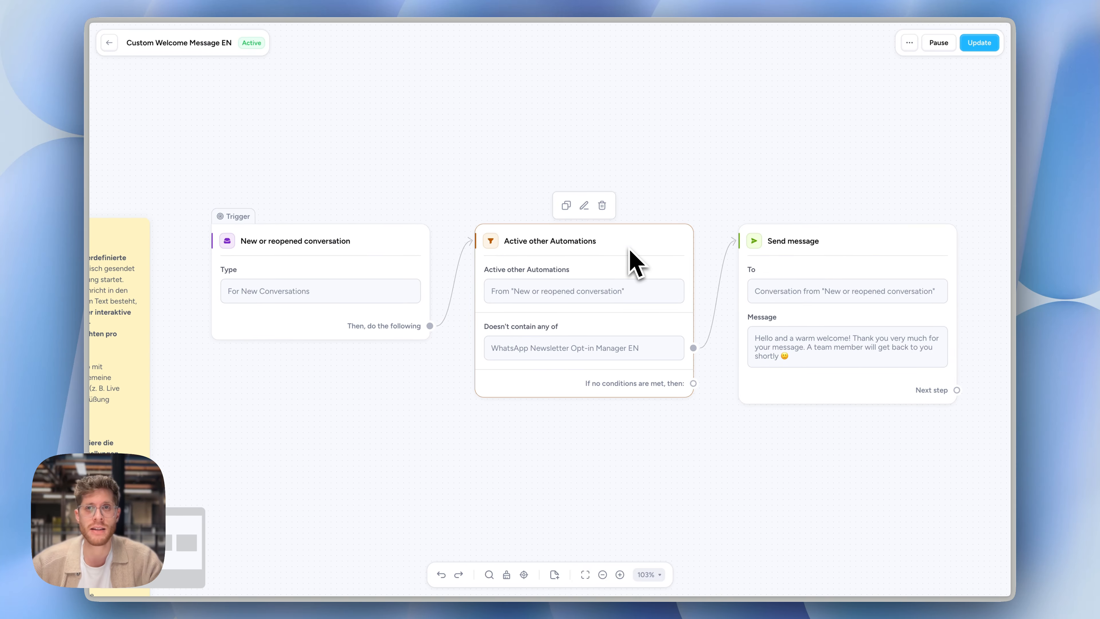